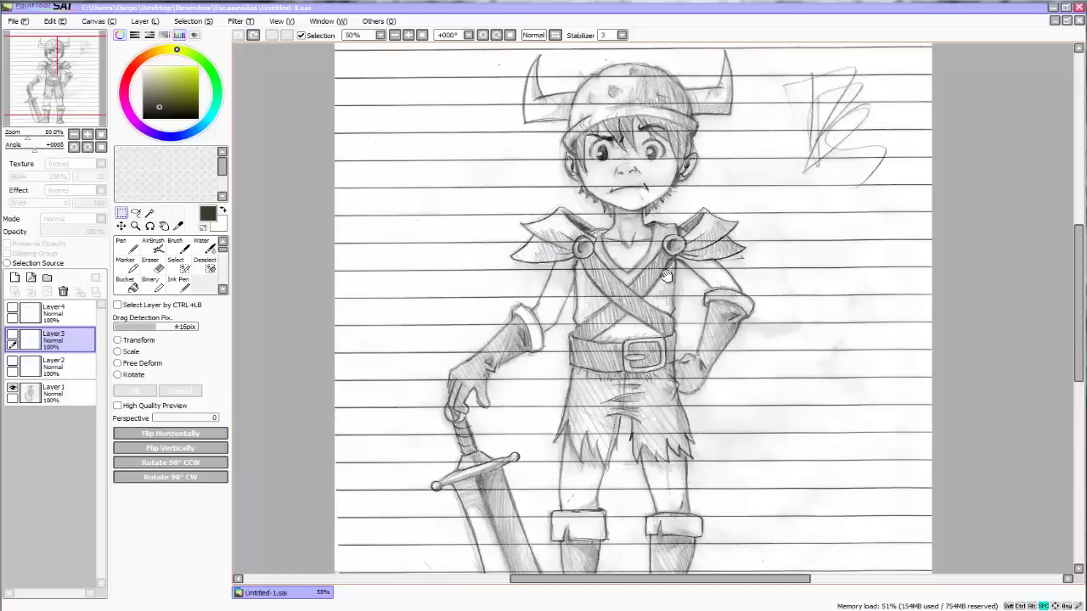
Examine the scanned pencil drawing of the horned-helmet boy with a sword, from head to boots.
drag(667, 277, 660, 314)
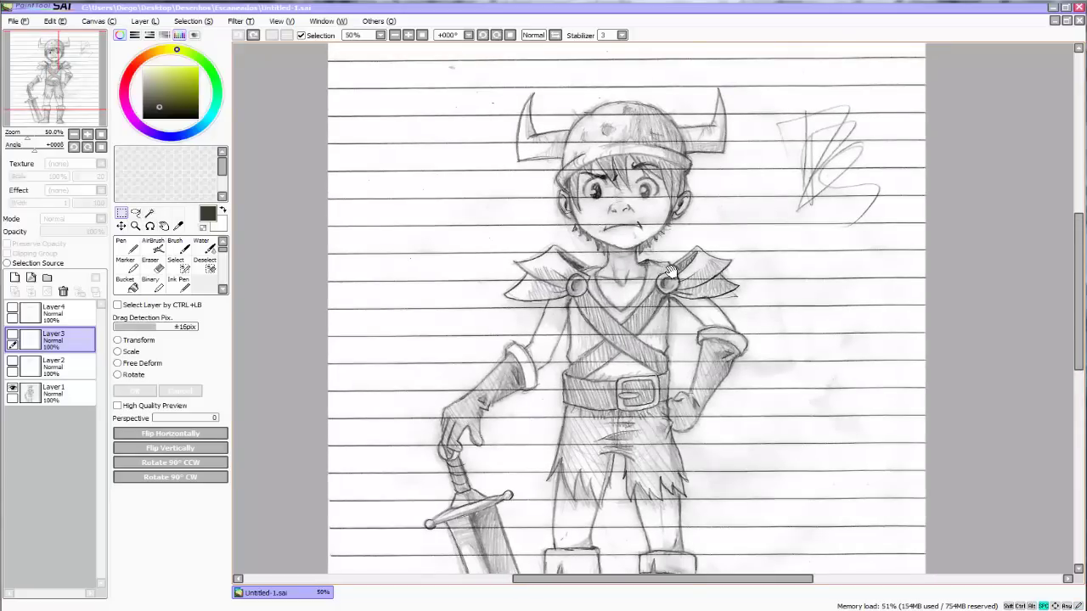
drag(673, 272, 689, 326)
scroll(689, 327, down, 2)
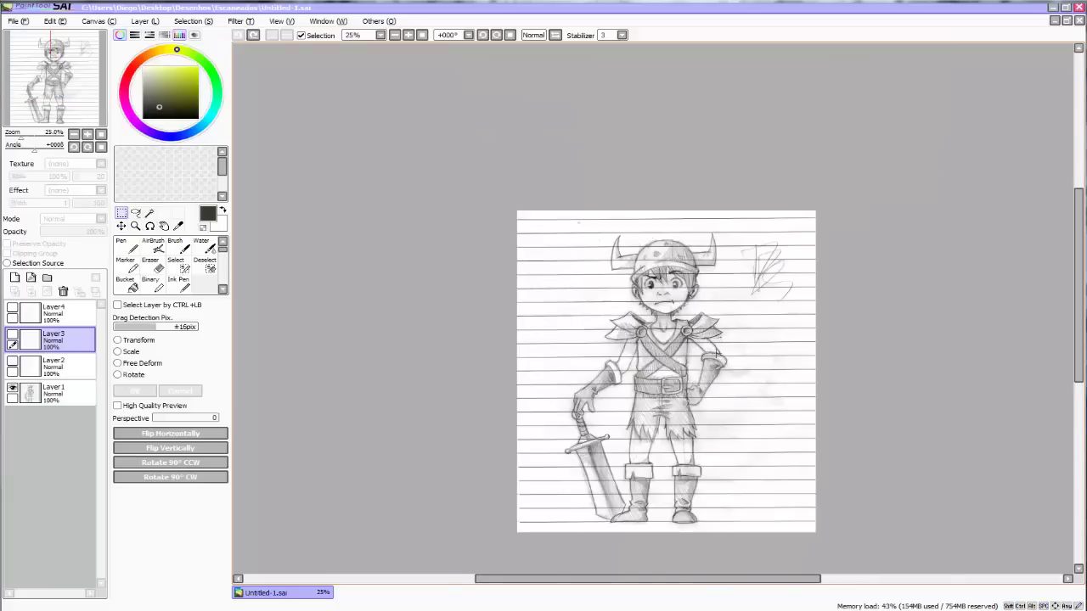
scroll(717, 353, up, 2)
scroll(717, 353, down, 2)
scroll(717, 352, up, 1)
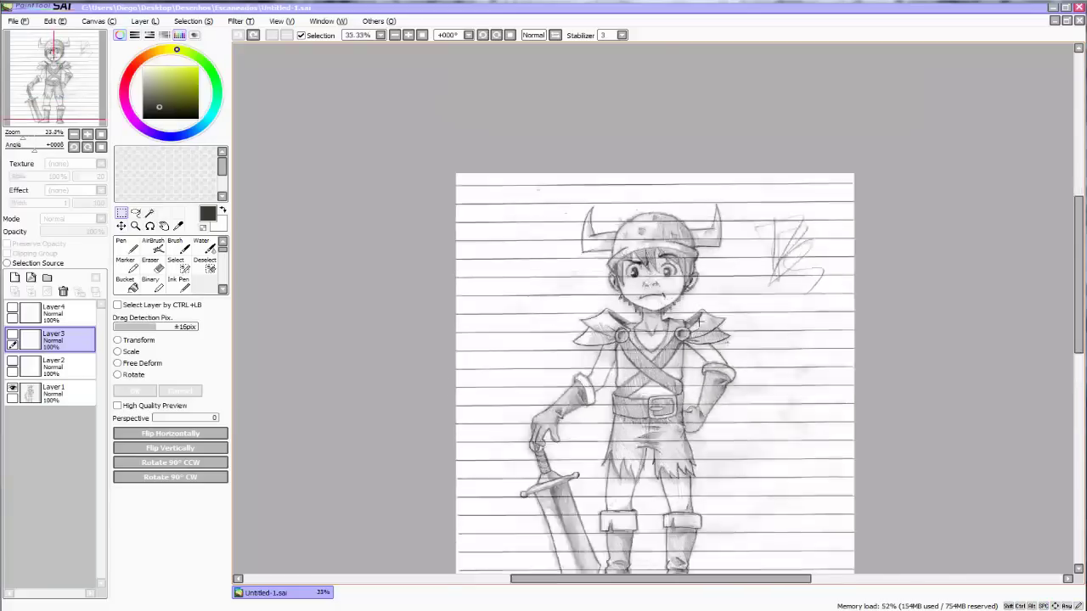
scroll(698, 321, up, 2)
scroll(637, 225, down, 2)
scroll(636, 225, up, 1)
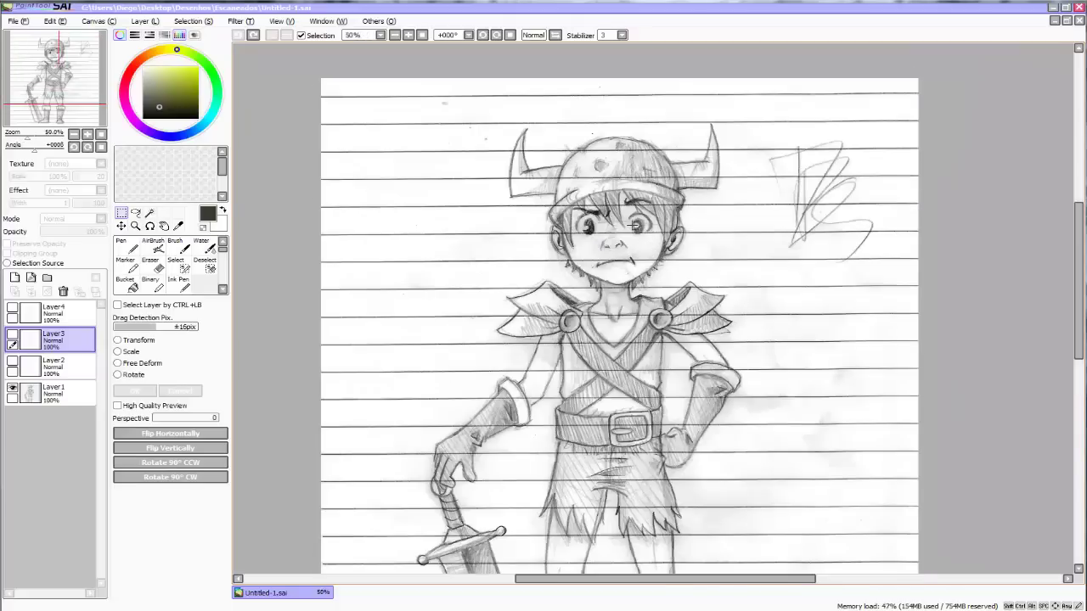
scroll(633, 224, up, 1)
scroll(654, 248, down, 1)
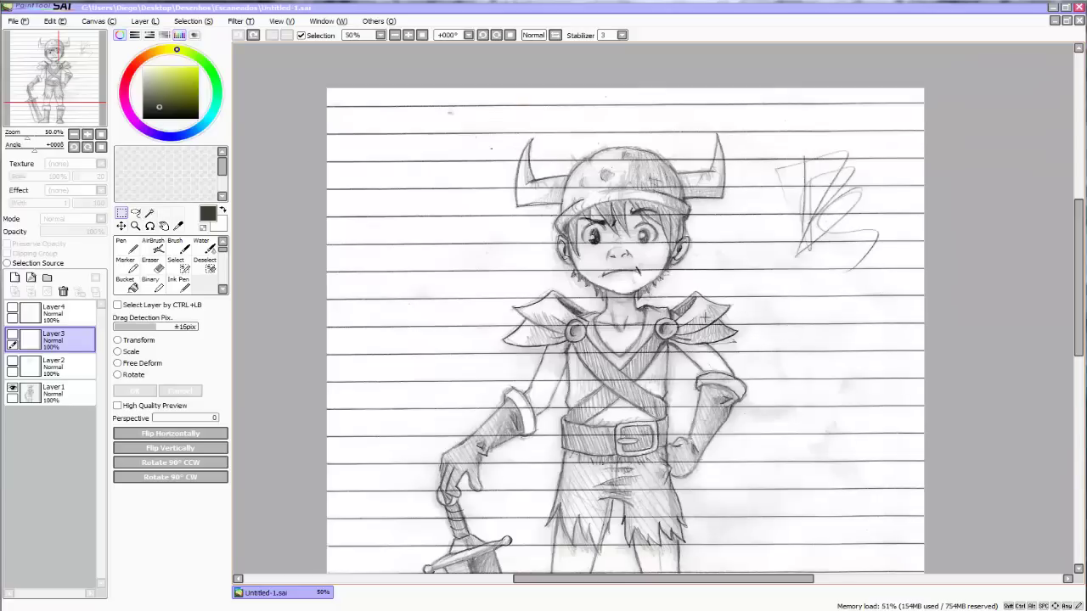
scroll(621, 381, down, 2)
scroll(698, 318, up, 3)
scroll(698, 318, down, 2)
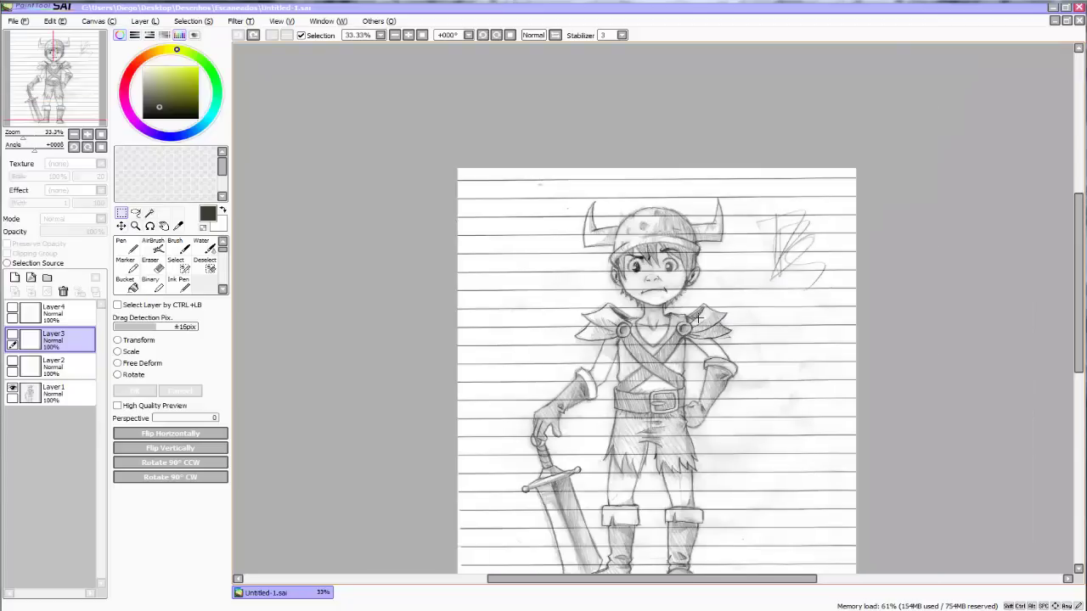
drag(702, 319, 706, 294)
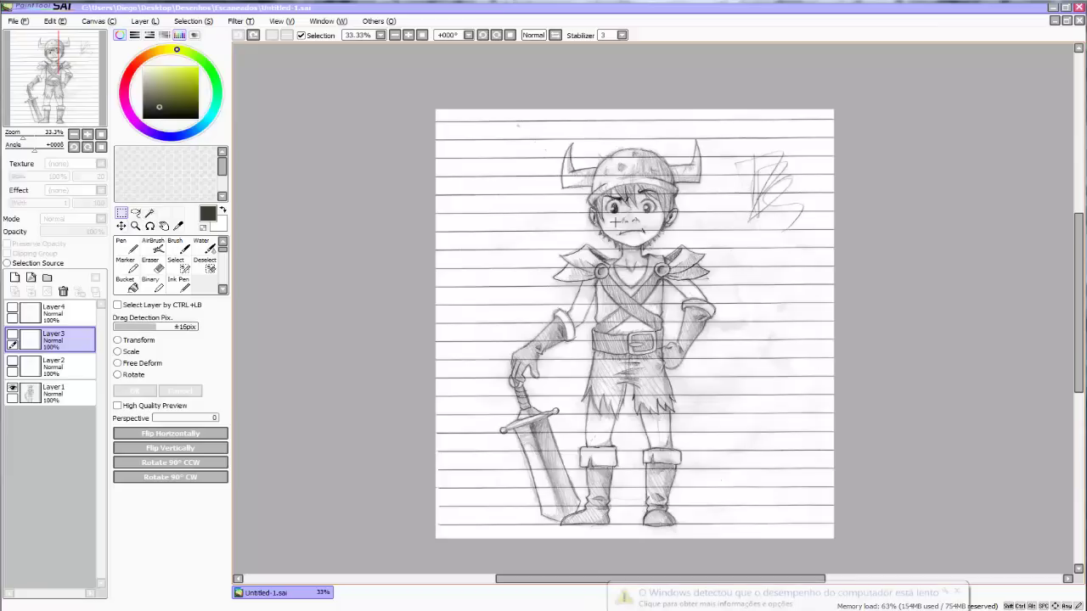
Dismiss the Windows performance notification and activate the Pen tool with a blue colour.
click(957, 591)
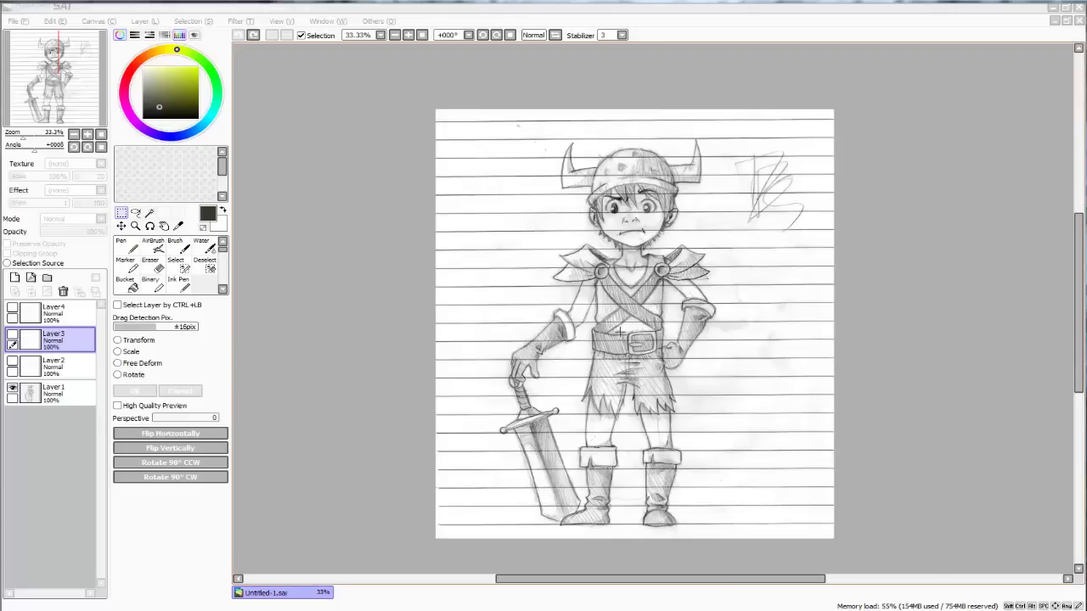
click(129, 247)
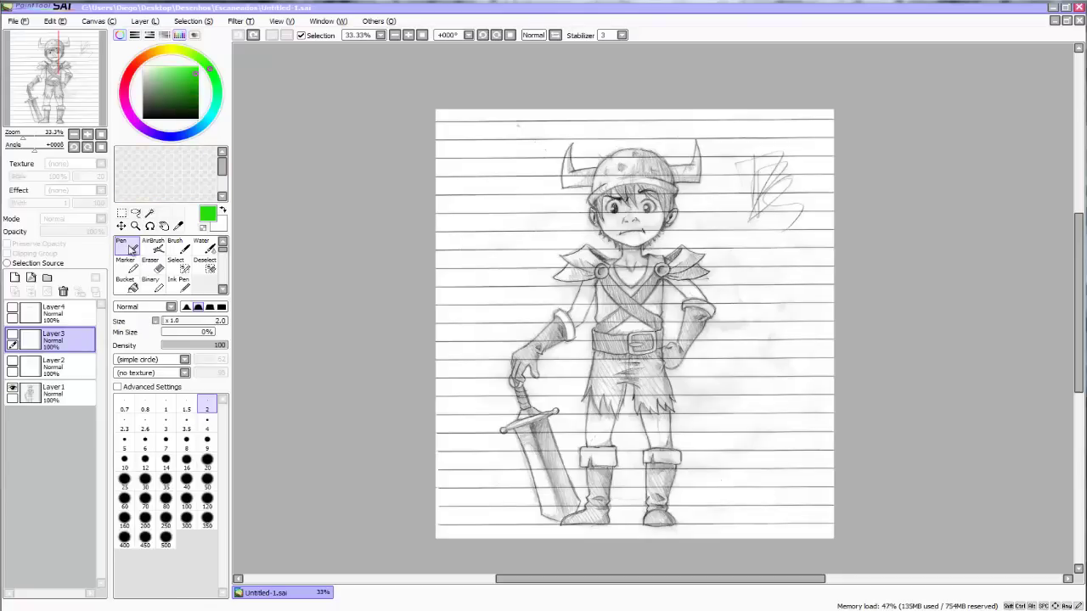
click(172, 136)
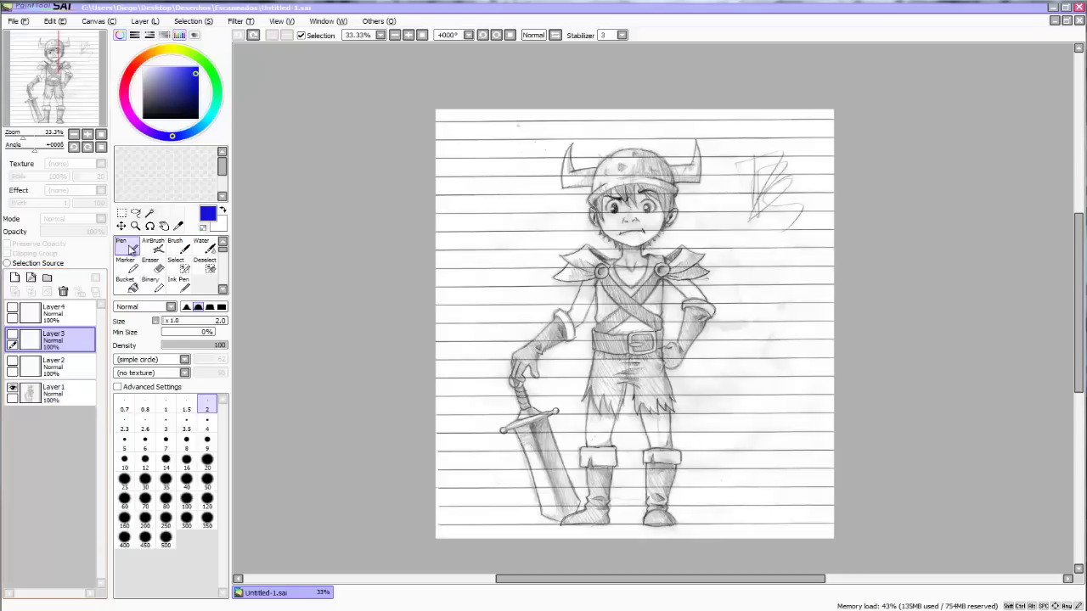
Show Layer2's green construction lines and compare them with and without the pencil drawing on Layer1.
click(12, 362)
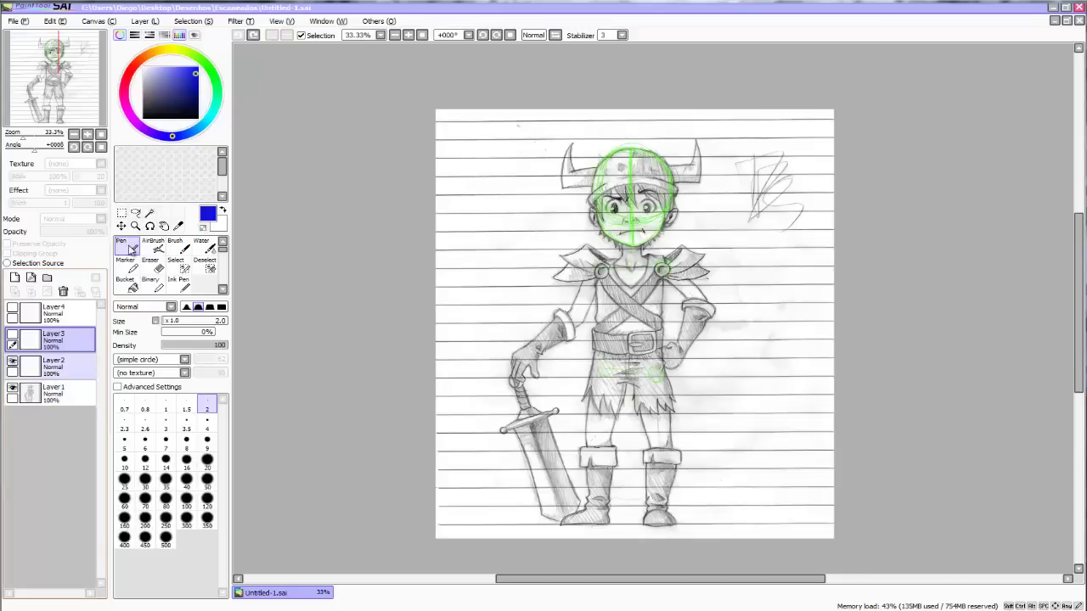
click(13, 388)
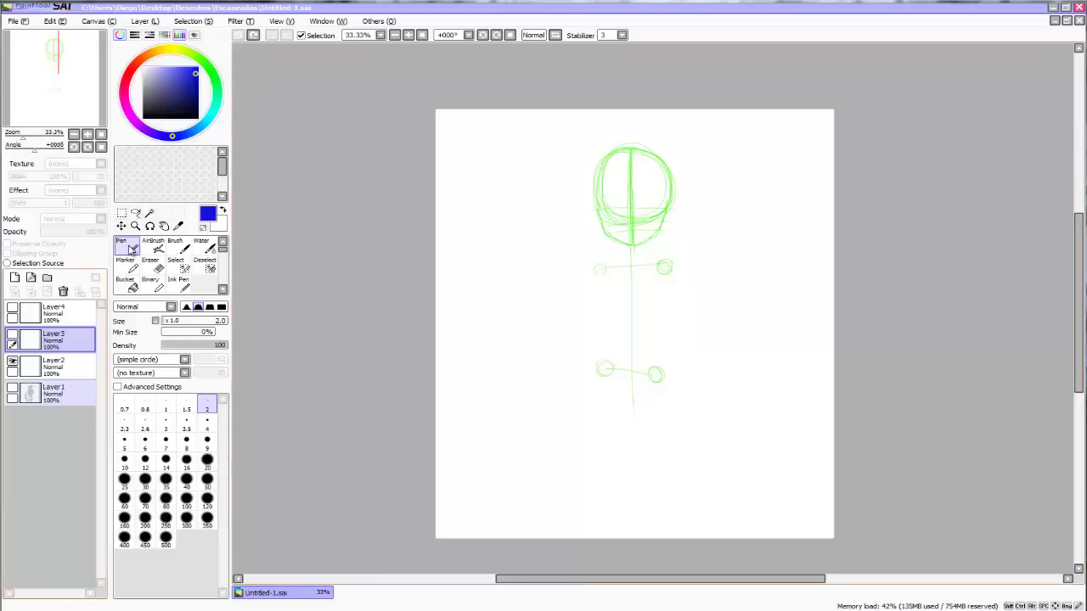
click(12, 398)
click(13, 388)
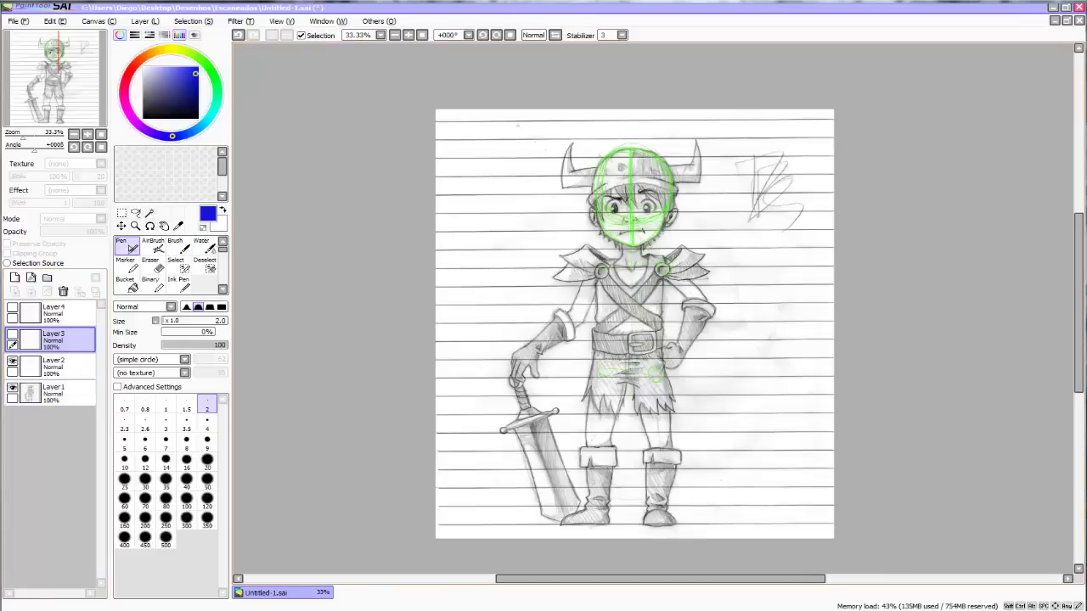
Create a new layer directly above Layer4.
click(64, 313)
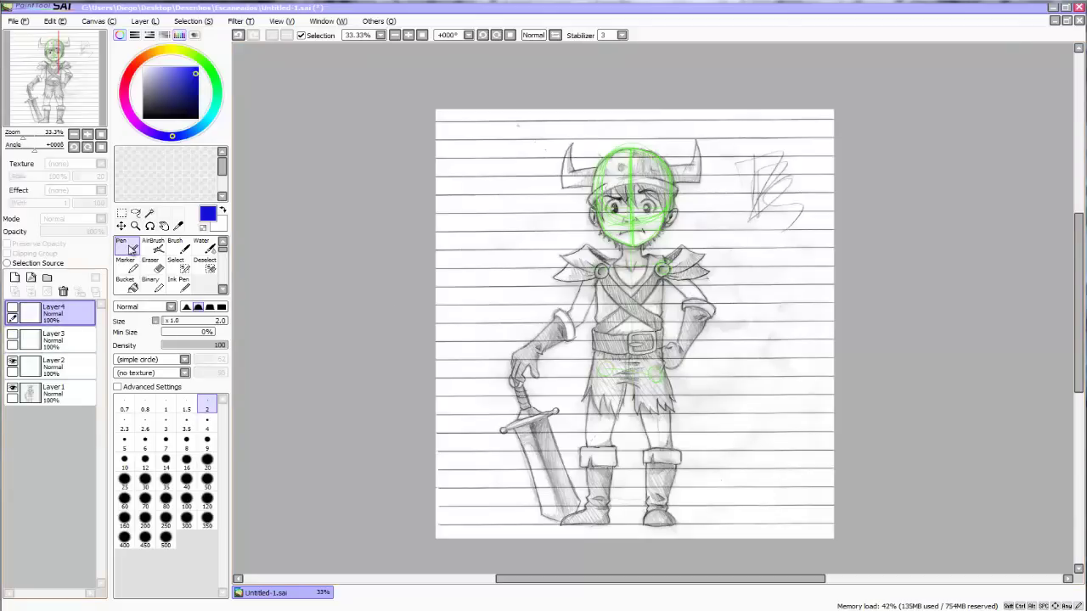
click(14, 277)
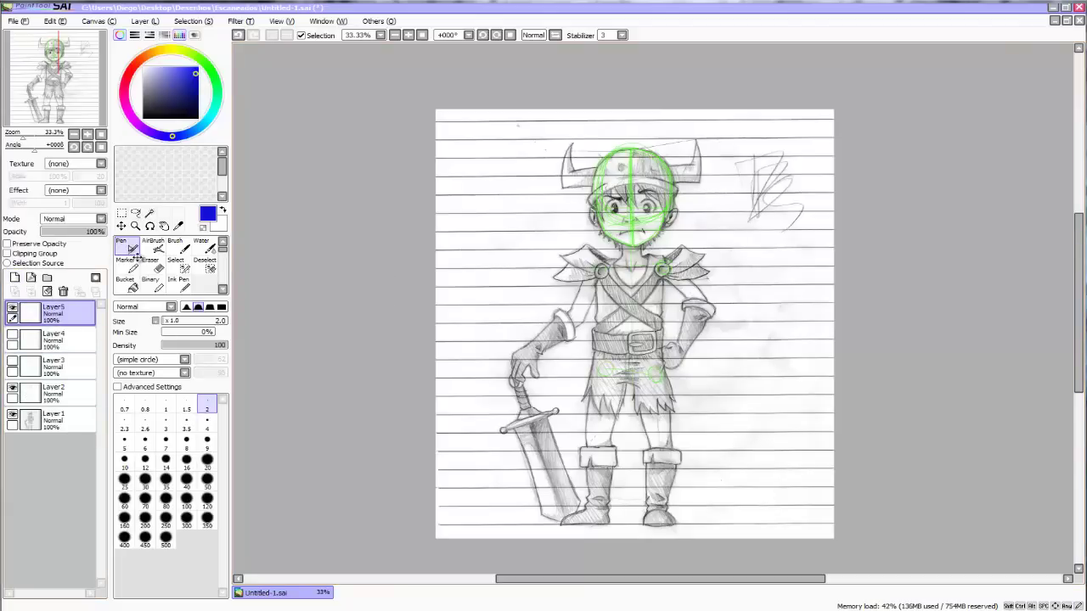
Try blue horizontal guide strokes across the figure at the head, chin, waist, knees and feet.
drag(563, 158, 693, 156)
key(ctrl+z)
key(ctrl+y)
drag(642, 249, 684, 245)
drag(596, 333, 703, 335)
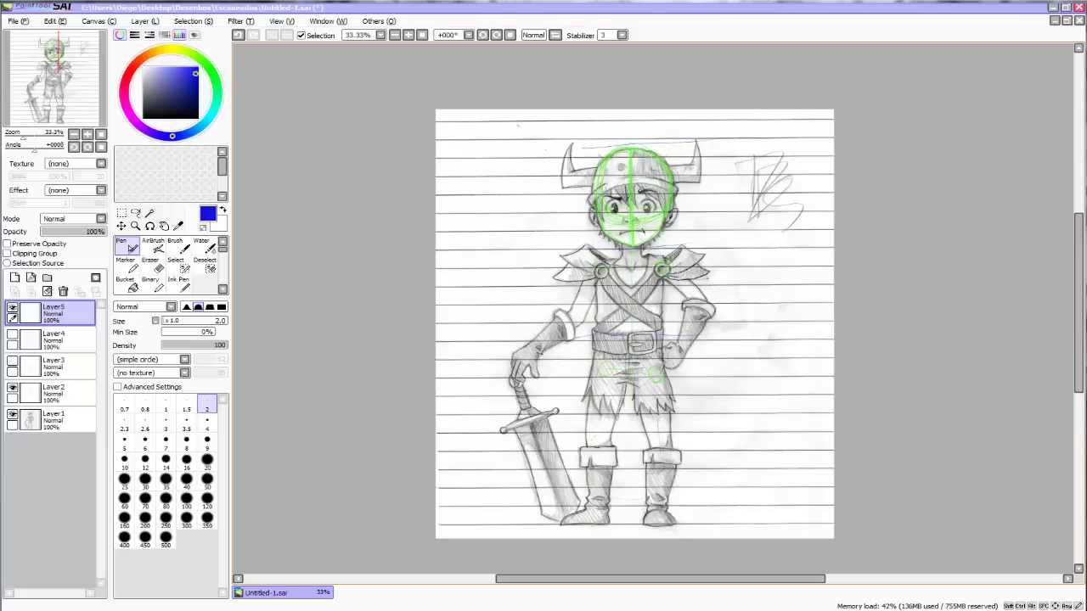
drag(560, 442, 696, 428)
drag(560, 529, 703, 530)
key(ctrl+z)
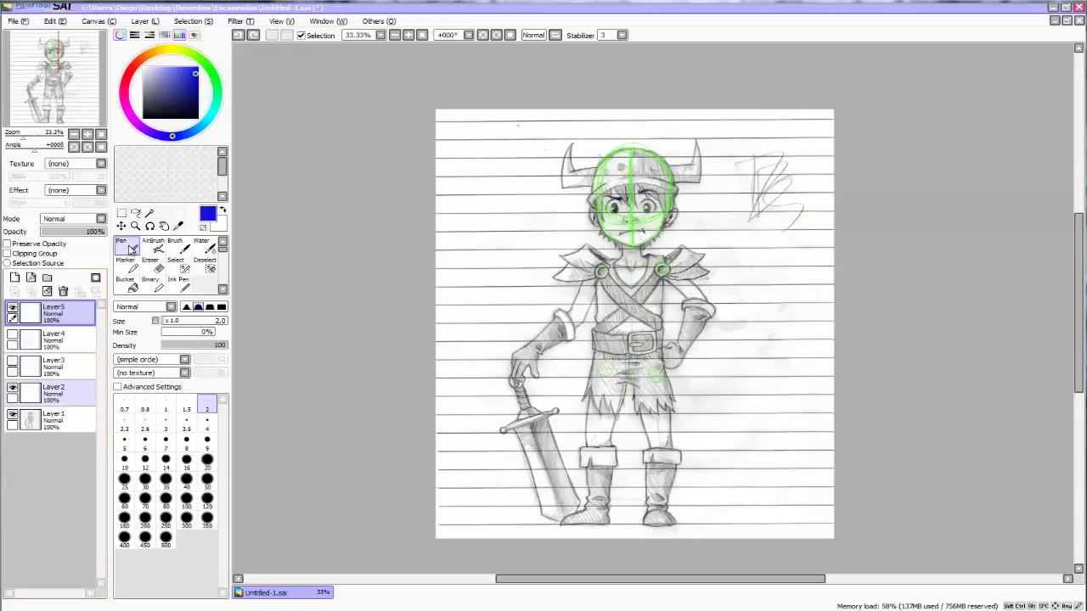
Hide the pencil drawing on Layer1, leaving only the green construction lines.
click(12, 416)
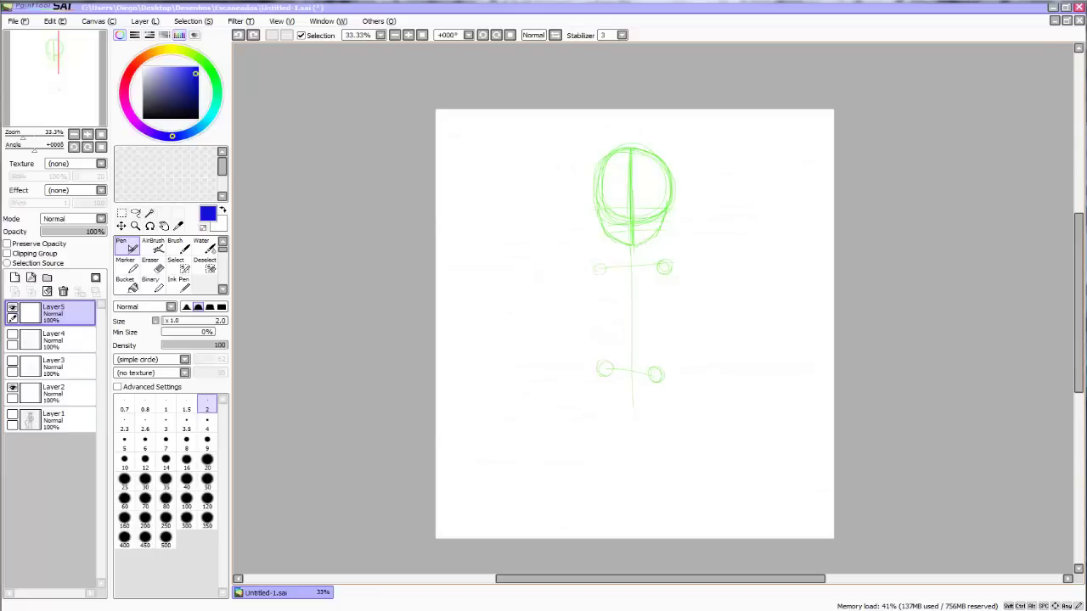
Try short blue strokes over the hip line, a shoulder circle and the spine, undoing each.
drag(592, 372, 677, 379)
key(ctrl+z)
mouse_move(590, 273)
mouse_down()
mouse_move(685, 269)
mouse_move(611, 291)
mouse_move(594, 261)
mouse_up()
key(ctrl+z)
key(ctrl+z)
mouse_move(622, 348)
mouse_down()
mouse_move(630, 387)
mouse_move(633, 360)
mouse_up()
key(ctrl+z)
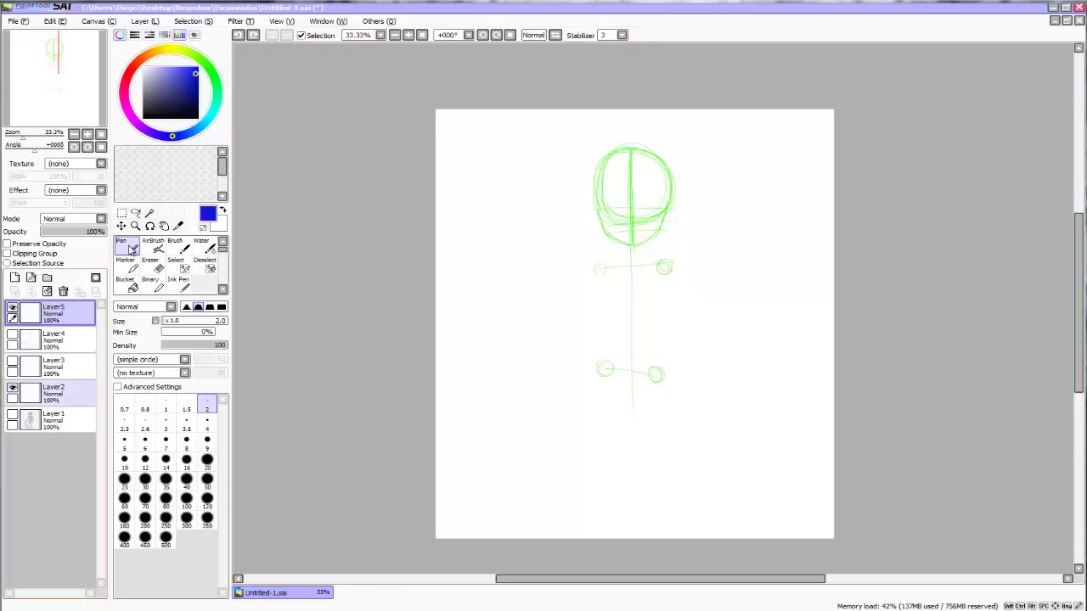
Show Layer3 with the red skeleton and facial features.
click(11, 361)
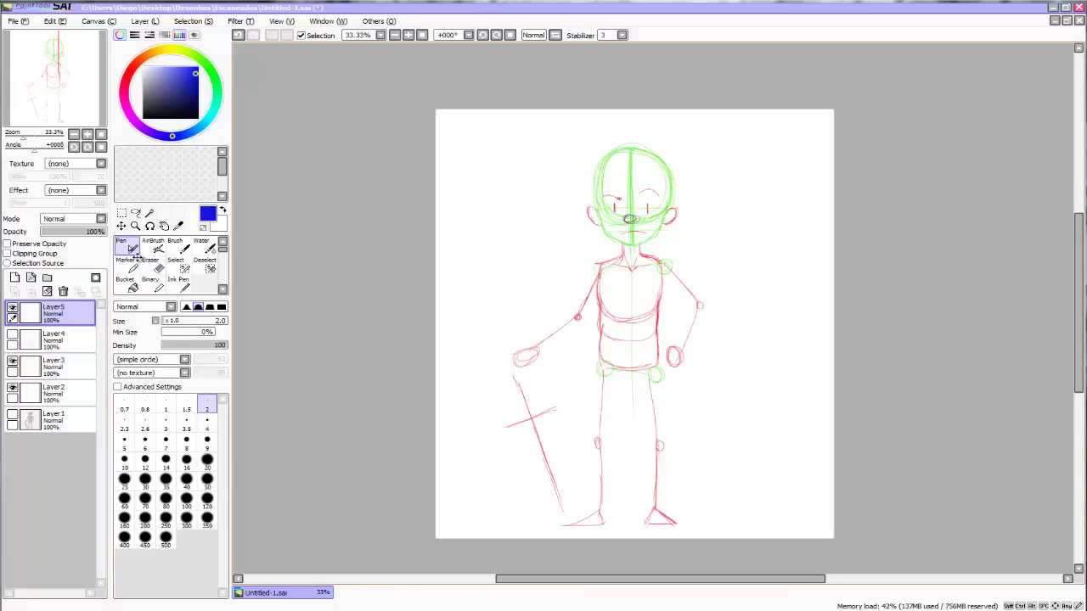
Try a dark blue stroke over the nose and cheek area and undo it.
mouse_move(629, 219)
mouse_down()
mouse_move(625, 198)
mouse_move(657, 198)
mouse_move(667, 235)
mouse_up()
key(ctrl+z)
key(ctrl+z)
key(ctrl+z)
key(ctrl+z)
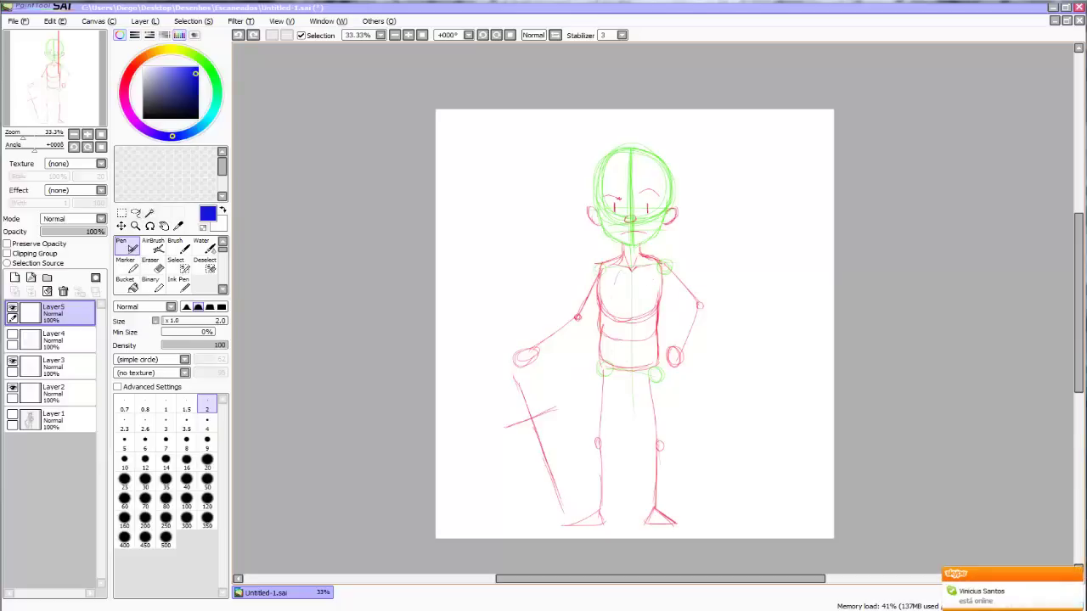
Try blue strokes down the chest and sides of the torso and undo them.
drag(616, 281, 622, 366)
mouse_move(605, 266)
mouse_down()
mouse_move(604, 359)
mouse_move(650, 363)
mouse_up()
drag(652, 252, 654, 365)
key(ctrl+z)
key(ctrl+z)
key(ctrl+z)
key(ctrl+z)
Try blue strokes from the torso down along both legs and undo them.
mouse_move(655, 265)
mouse_down()
mouse_move(701, 307)
mouse_move(620, 450)
mouse_move(617, 507)
mouse_up()
key(ctrl+z)
key(ctrl+z)
drag(658, 370, 654, 498)
key(ctrl+z)
key(ctrl+z)
Try blue strokes along the sword's blade and crossguard lines and undo them.
drag(515, 380, 569, 511)
key(ctrl+z)
drag(504, 423, 563, 414)
drag(516, 382, 560, 500)
key(ctrl+z)
key(ctrl+z)
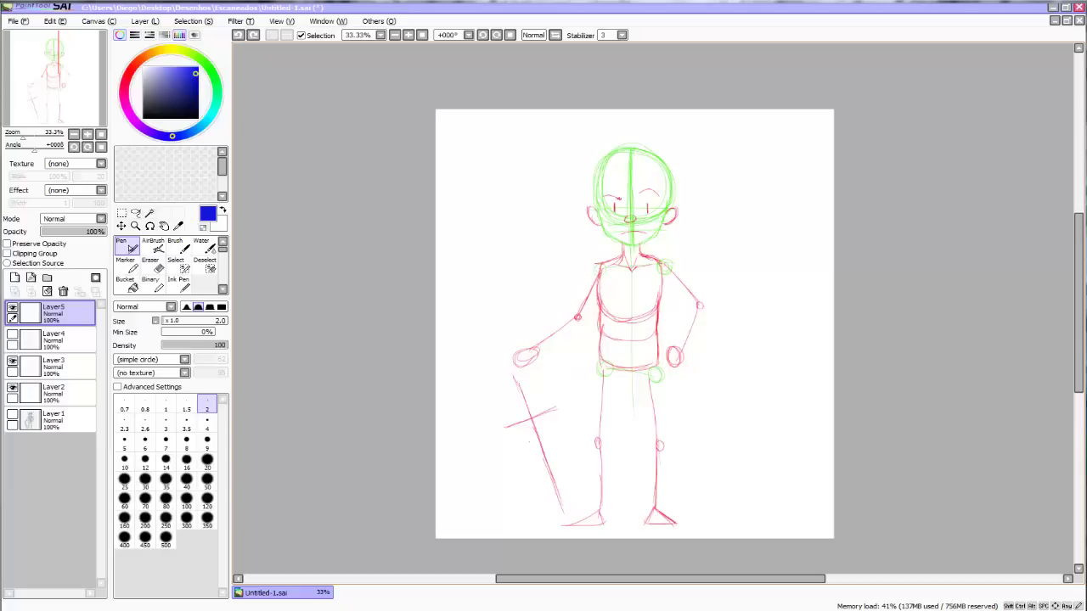
key(ctrl+z)
key(ctrl+z)
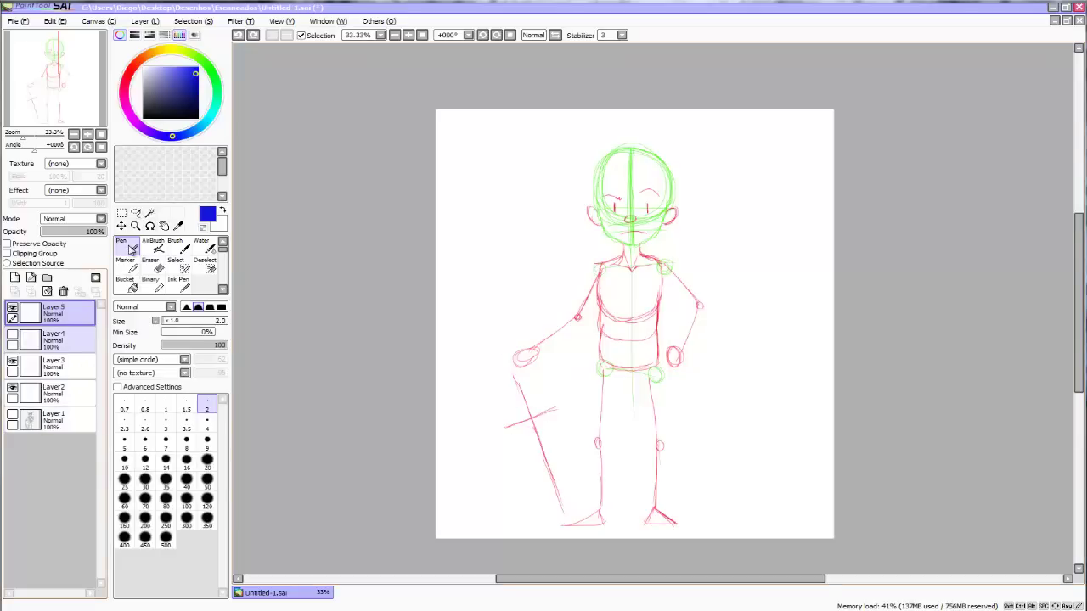
Show Layer4 with the purple body, helmet and sword outlines.
key(ctrl+z)
key(ctrl+z)
key(ctrl+z)
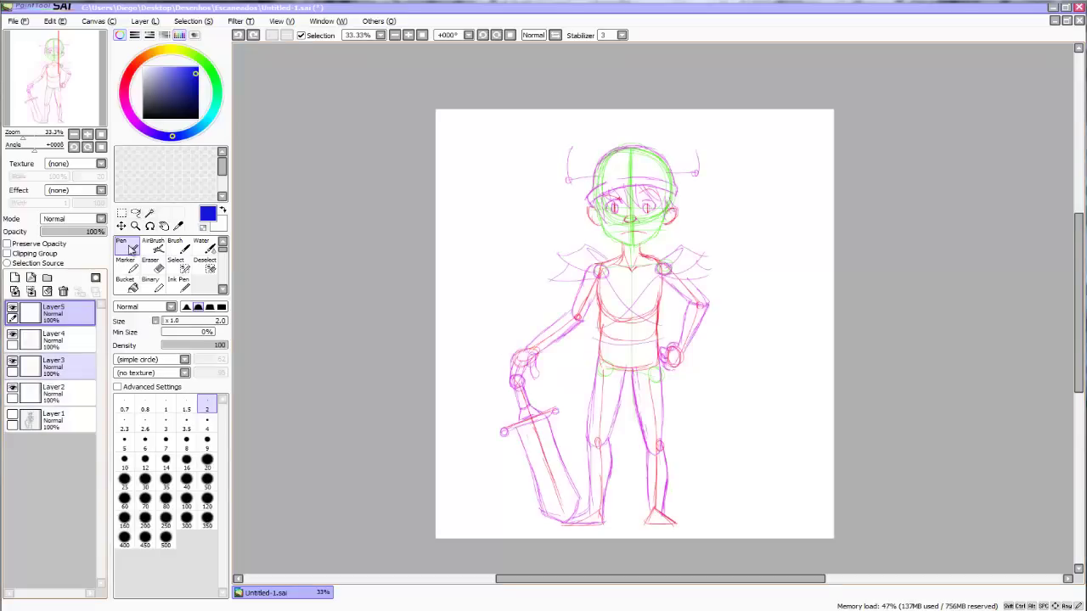
View the purple outlines of Layer4 alone by temporarily hiding Layer3 and Layer2, and show both again.
key(ctrl+z)
key(ctrl+z)
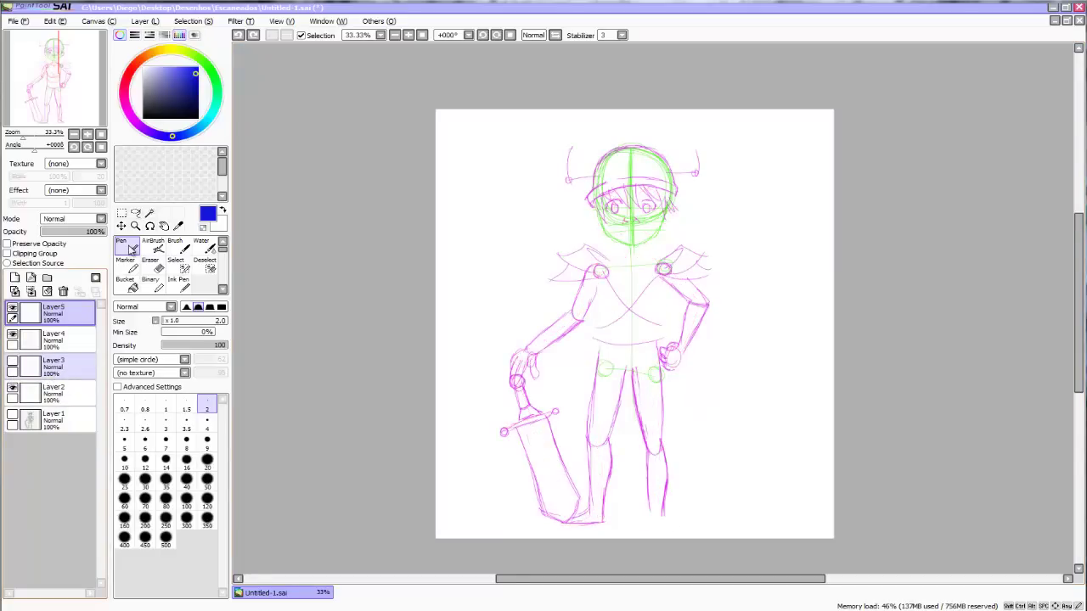
key(ctrl+z)
key(ctrl+z)
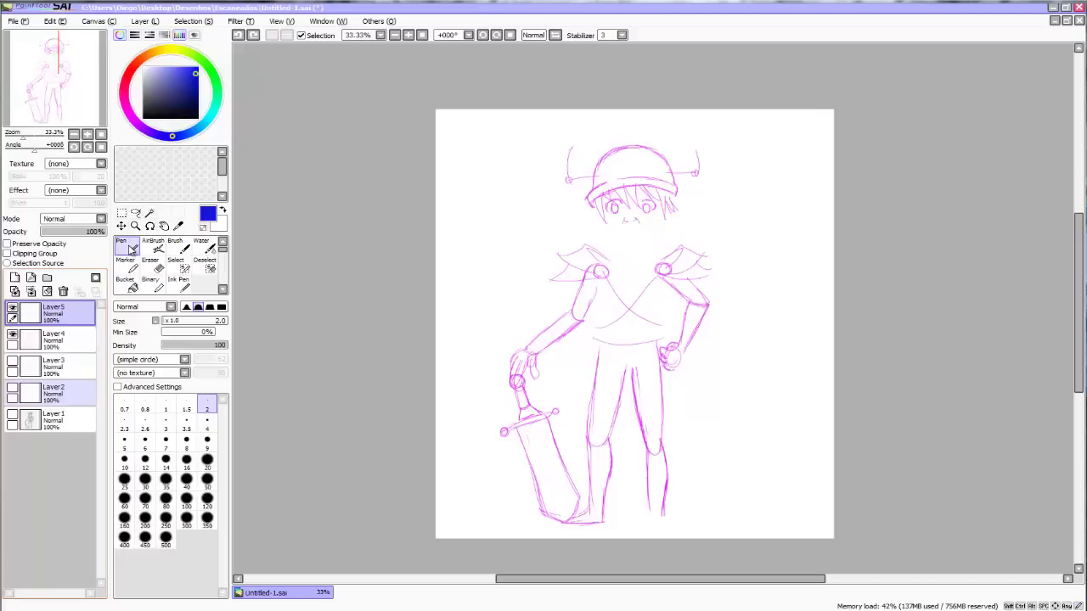
key(ctrl+y)
key(ctrl+y)
key(ctrl+y)
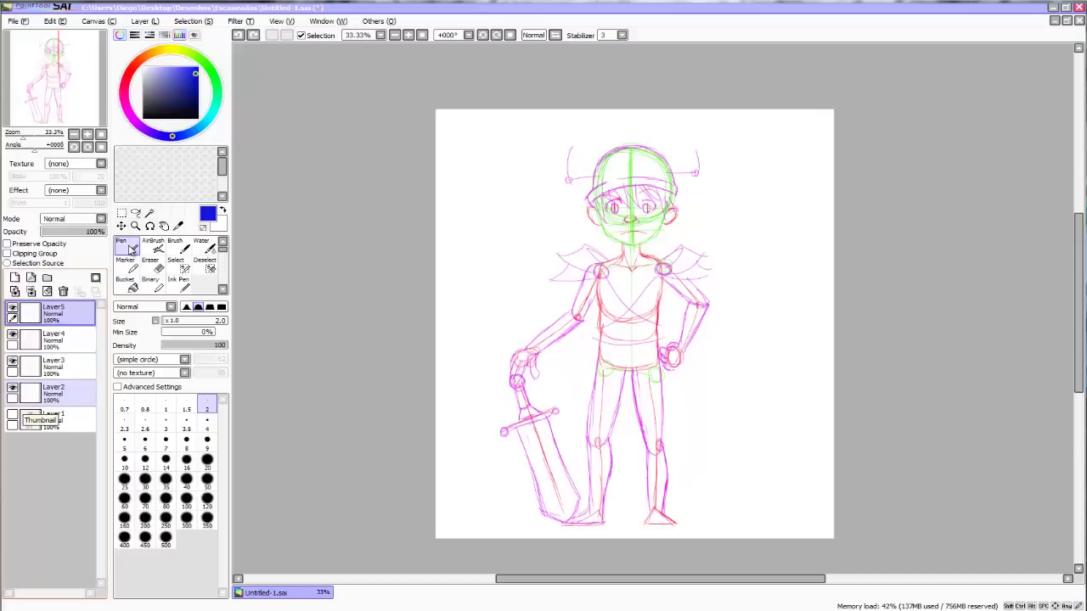
Compare the combined coloured construction with the pencil drawing by briefly showing Layer1.
key(space)
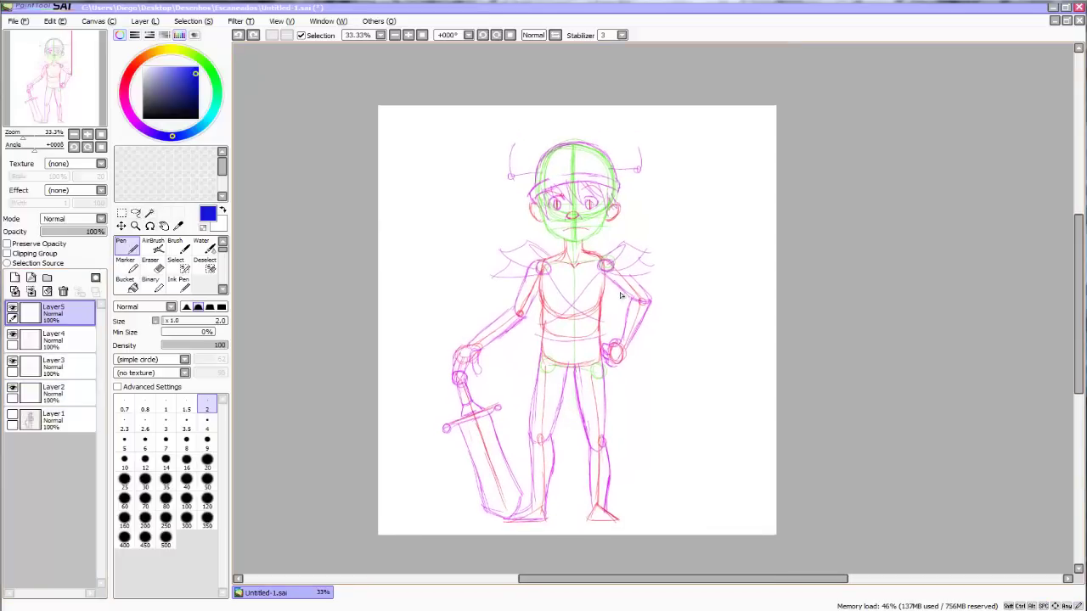
scroll(592, 317, up, 2)
scroll(592, 317, down, 3)
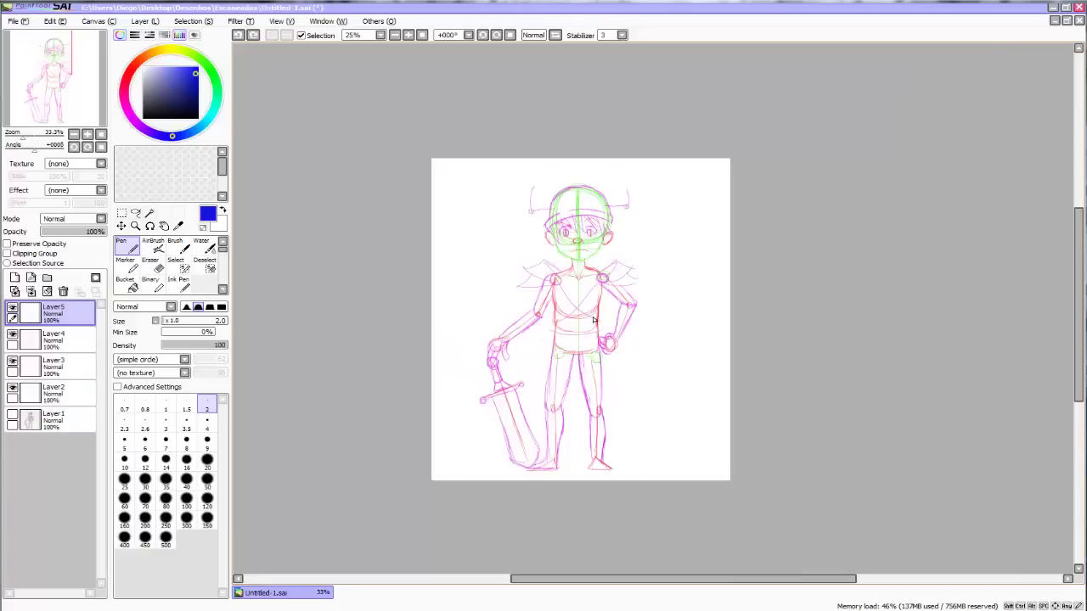
click(13, 416)
click(13, 417)
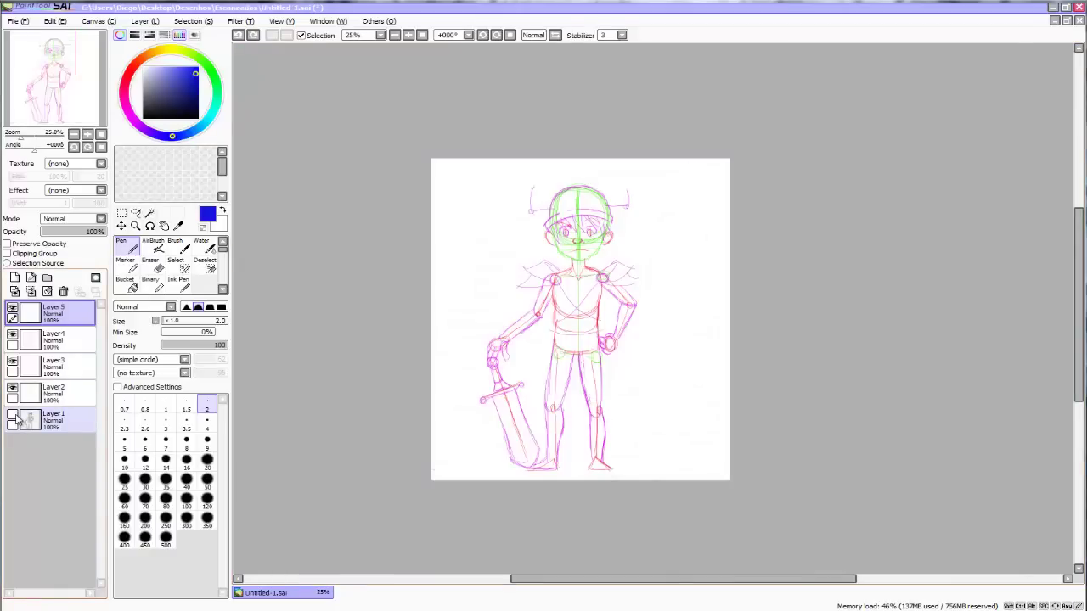
Draw over the eye nearest the hip-resting arm's side in blue on Layer5, undoing the surplus eyelid strokes.
scroll(562, 236, up, 1)
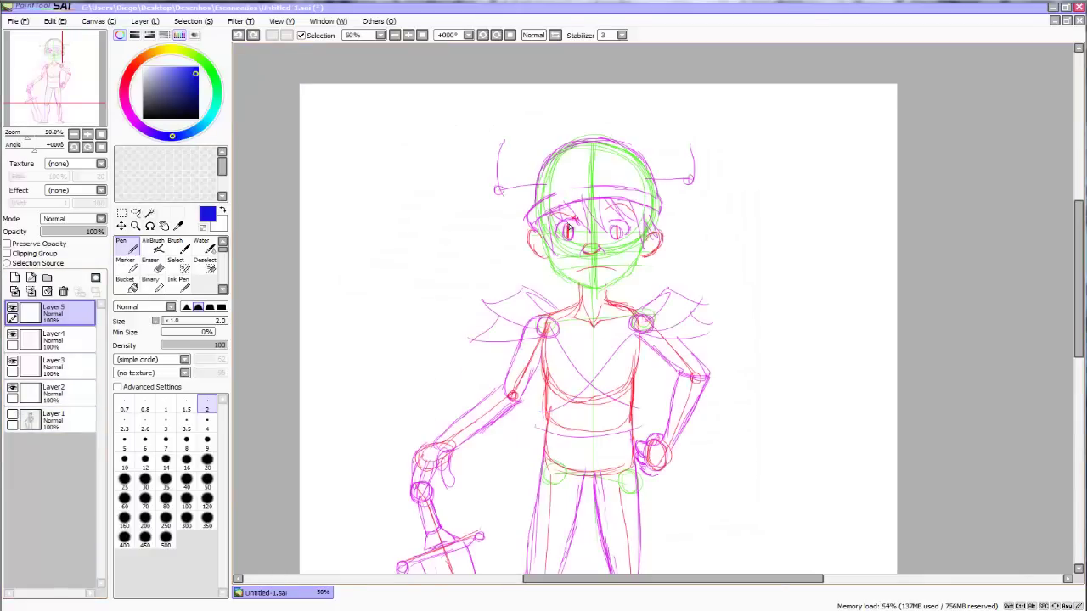
key(space)
drag(633, 320, 632, 357)
mouse_move(615, 261)
mouse_down()
mouse_move(614, 276)
mouse_move(628, 258)
mouse_up()
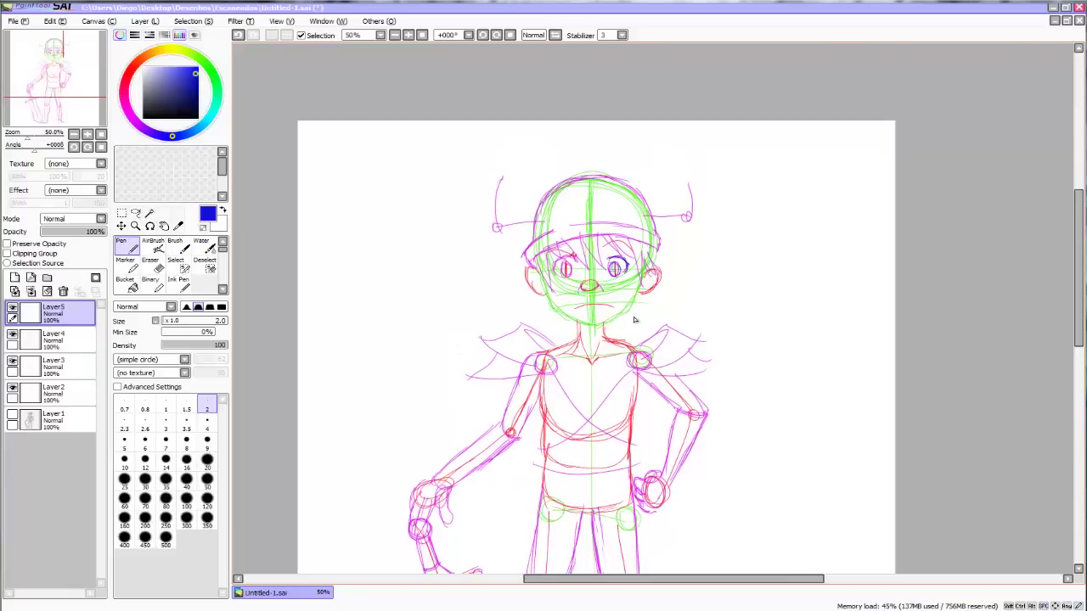
key(ctrl+z)
key(ctrl+z)
key(ctrl+z)
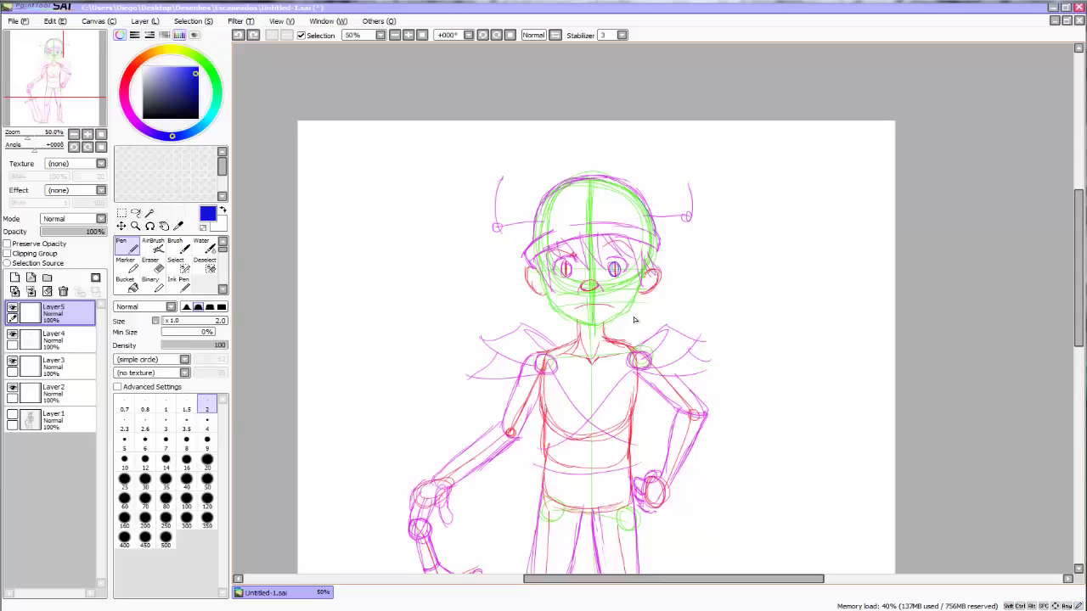
key(ctrl+y)
key(ctrl+z)
Try a blue horn outline on the helmet's side above the hip-resting arm and undo the strokes.
drag(636, 205, 685, 207)
mouse_move(637, 206)
mouse_down()
mouse_move(677, 209)
mouse_move(676, 164)
mouse_up()
drag(676, 164, 688, 230)
mouse_move(648, 225)
mouse_down()
mouse_move(684, 229)
mouse_move(656, 235)
mouse_up()
key(ctrl+z)
key(ctrl+z)
key(ctrl+z)
key(ctrl+z)
key(ctrl+z)
key(ctrl+z)
key(ctrl+z)
key(ctrl+z)
Try blue detail strokes over the shoulder pad and joint above the hip-resting arm on Layer5, and undo them.
drag(635, 320, 575, 181)
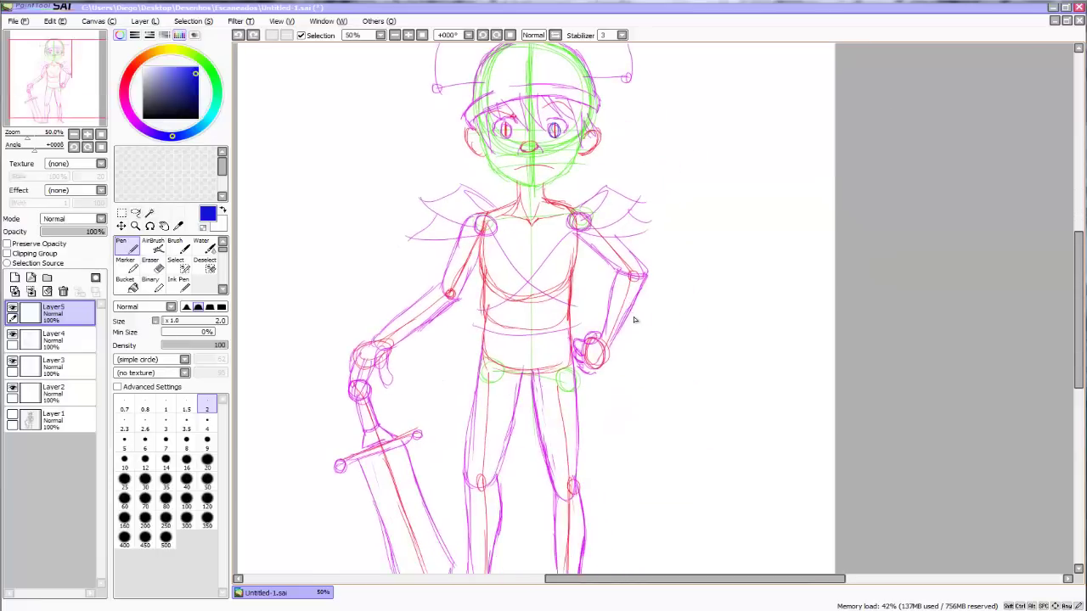
key(ctrl+y)
key(ctrl+y)
key(ctrl+y)
key(ctrl+y)
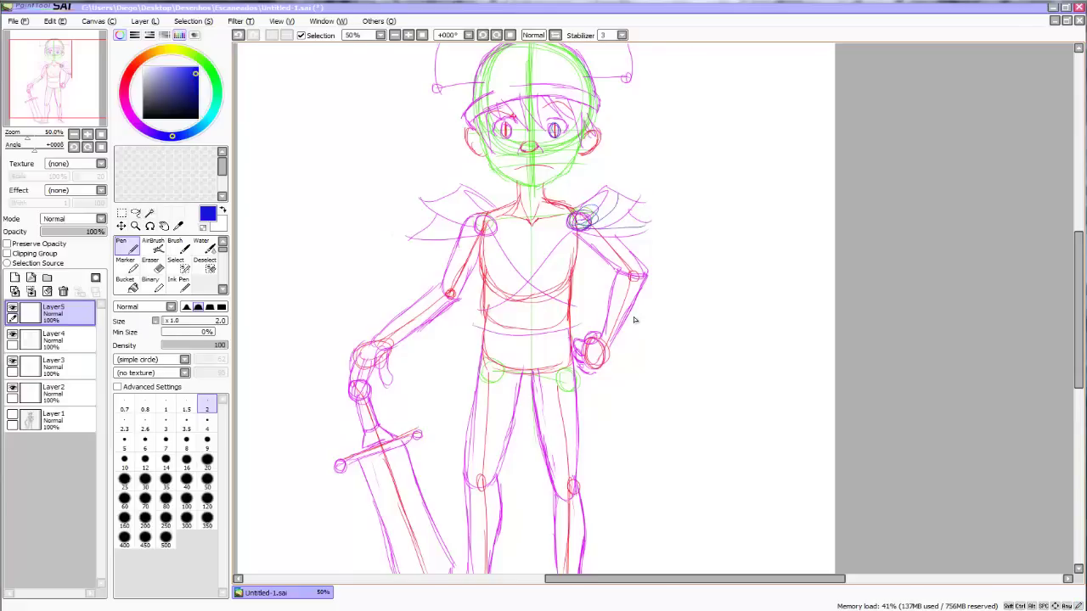
key(ctrl+z)
key(ctrl+z)
key(ctrl+z)
key(ctrl+z)
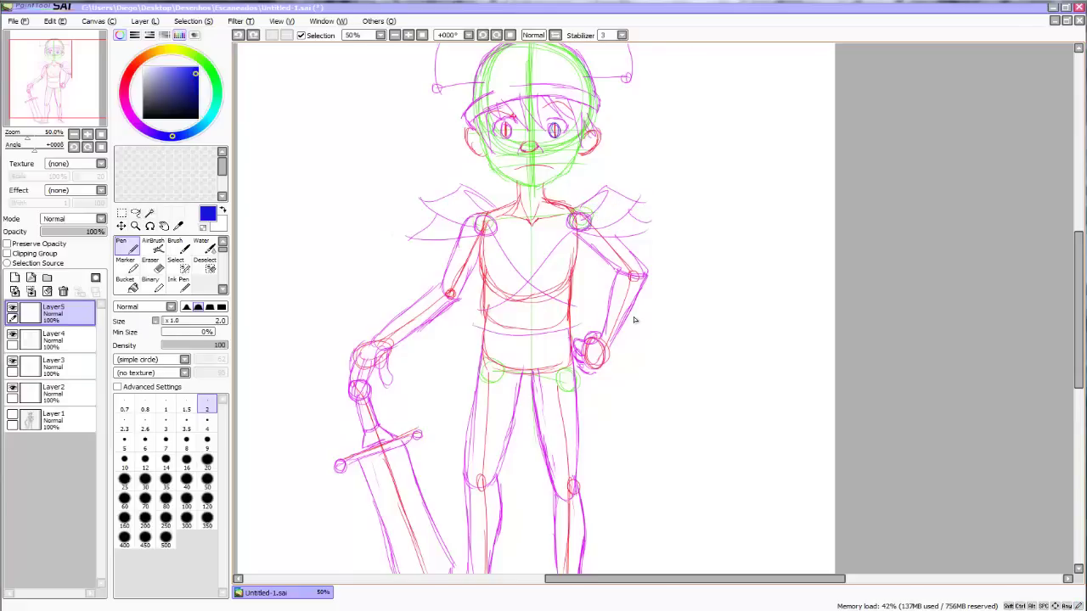
Try blue detail strokes from the shoulder down the sword-holding arm to the hand, and undo them.
key(ctrl+y)
key(ctrl+y)
key(ctrl+z)
key(ctrl+z)
key(ctrl+y)
key(ctrl+z)
mouse_move(501, 214)
mouse_down()
mouse_move(426, 322)
mouse_move(356, 365)
mouse_up()
key(ctrl+z)
key(ctrl+z)
Compare the lower-body construction with the pencil drawing by briefly showing Layer1.
drag(634, 320, 606, 195)
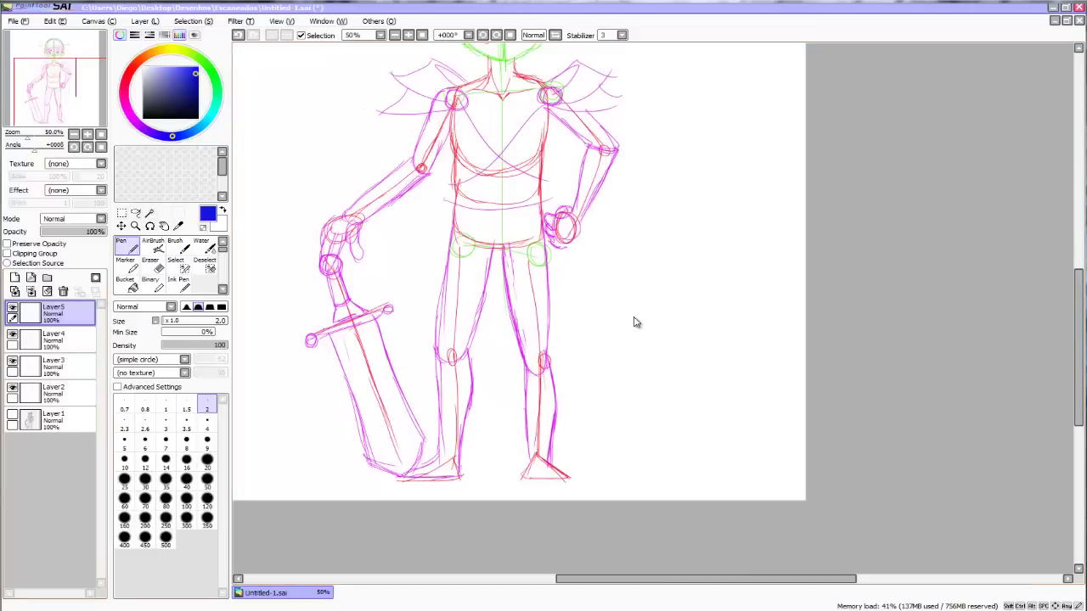
click(12, 415)
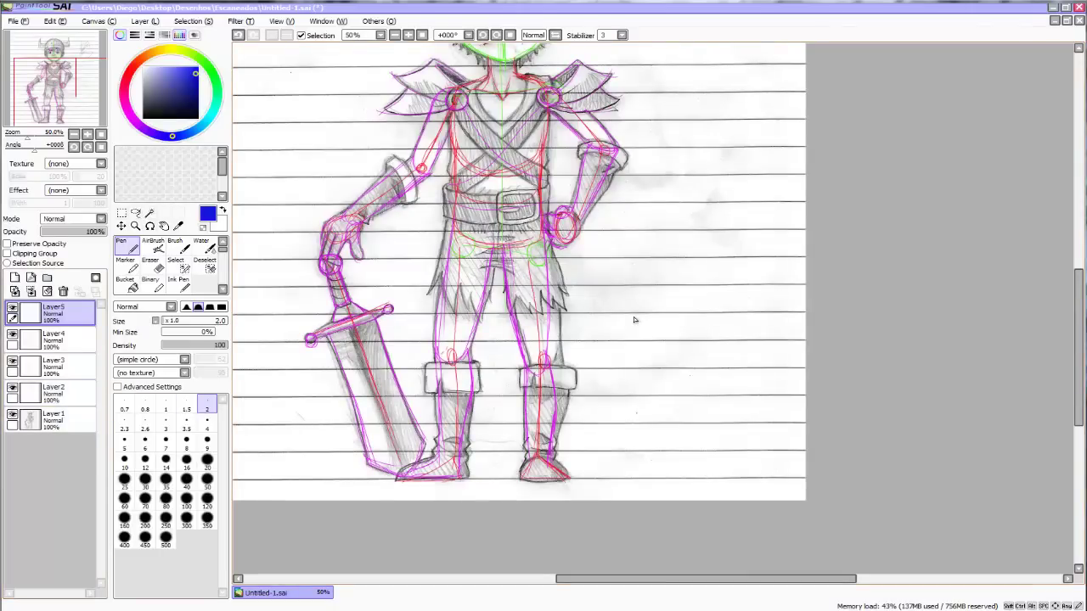
scroll(634, 321, up, 3)
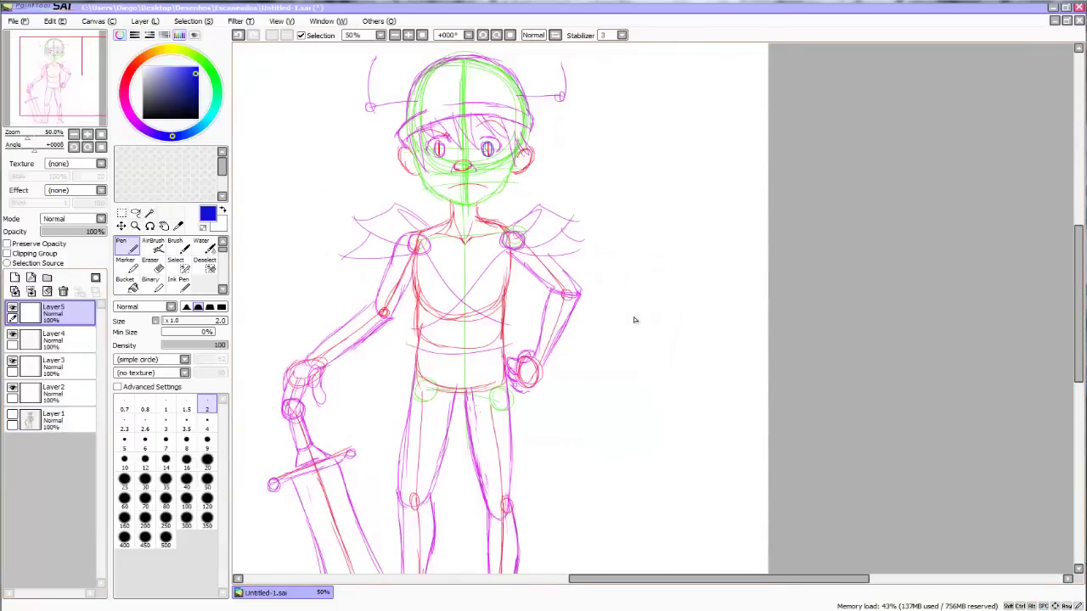
Try blue strokes on the leg below the hip-resting arm and across the waist for the belt, and undo them.
scroll(634, 320, down, 3)
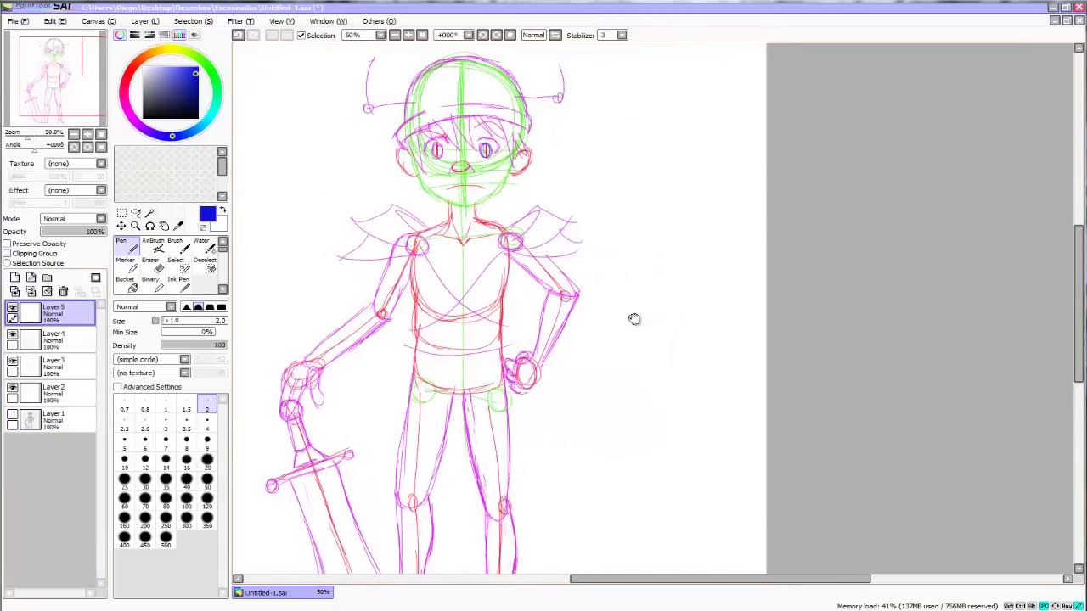
mouse_move(484, 469)
mouse_down()
mouse_move(503, 485)
mouse_move(473, 492)
mouse_move(477, 472)
mouse_move(465, 493)
mouse_move(499, 485)
mouse_move(481, 470)
mouse_up()
key(ctrl+z)
key(ctrl+z)
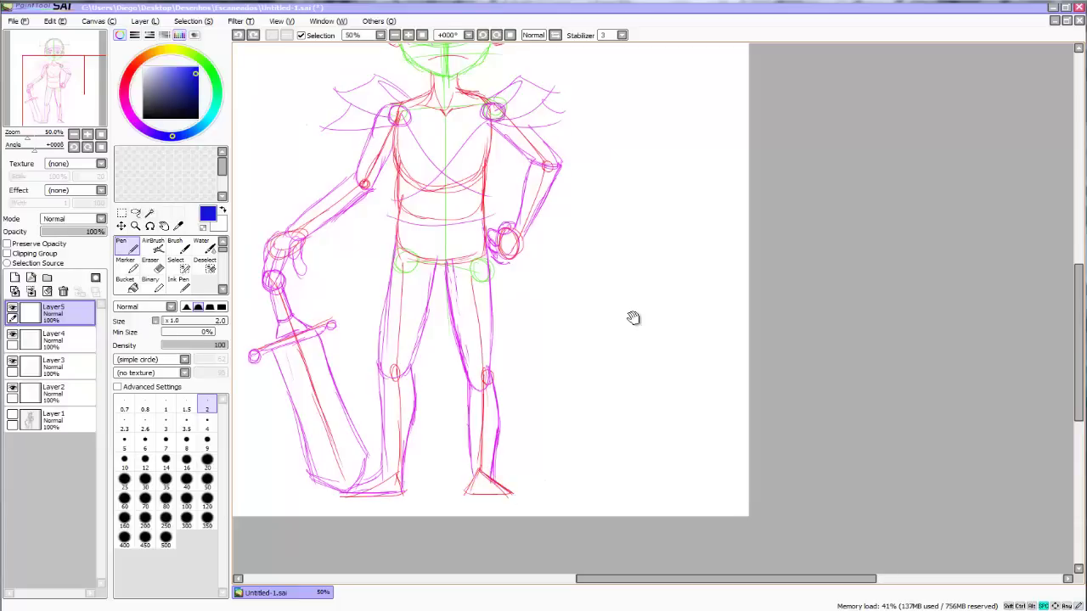
scroll(634, 320, up, 3)
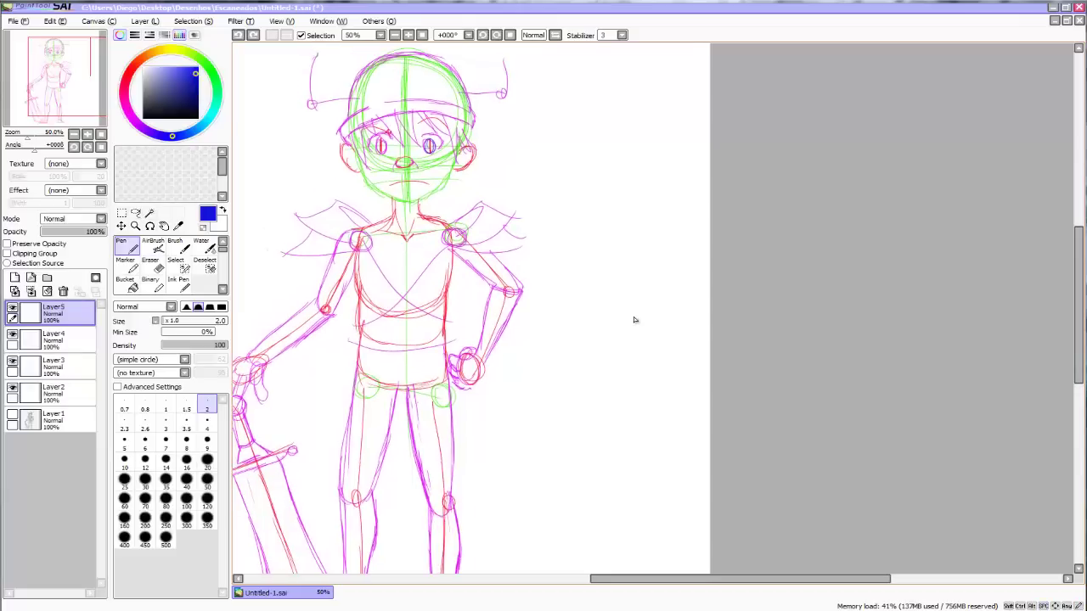
drag(350, 342, 474, 336)
key(ctrl+z)
mouse_move(634, 320)
mouse_down()
mouse_move(663, 387)
mouse_move(650, 375)
mouse_up()
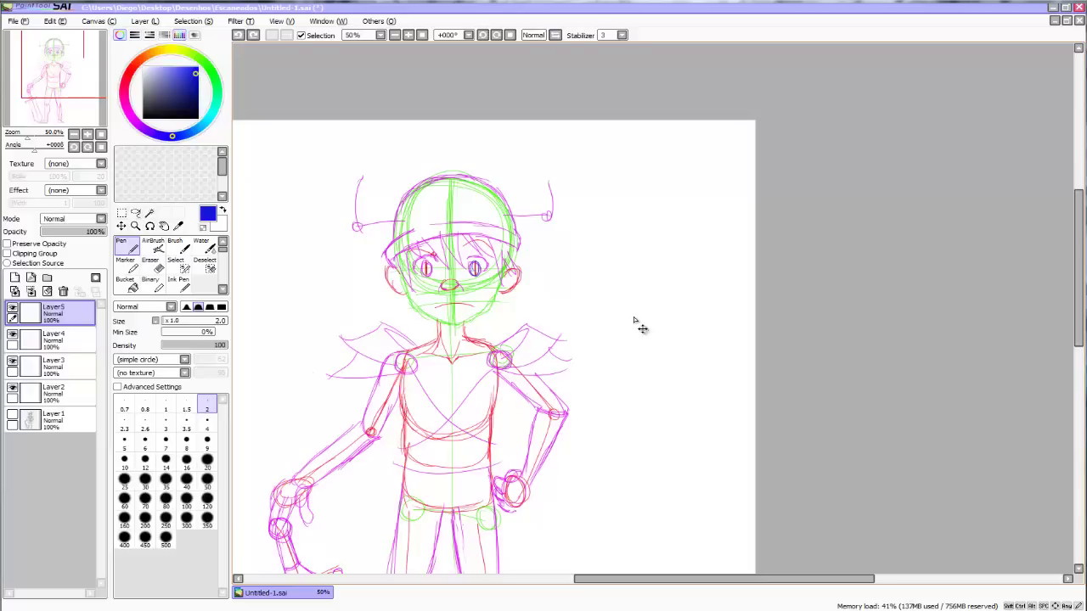
key(ctrl+z)
Show the Layer1 pencil drawing alone by hiding Layer2, Layer3, Layer4 and Layer5.
click(12, 415)
click(13, 388)
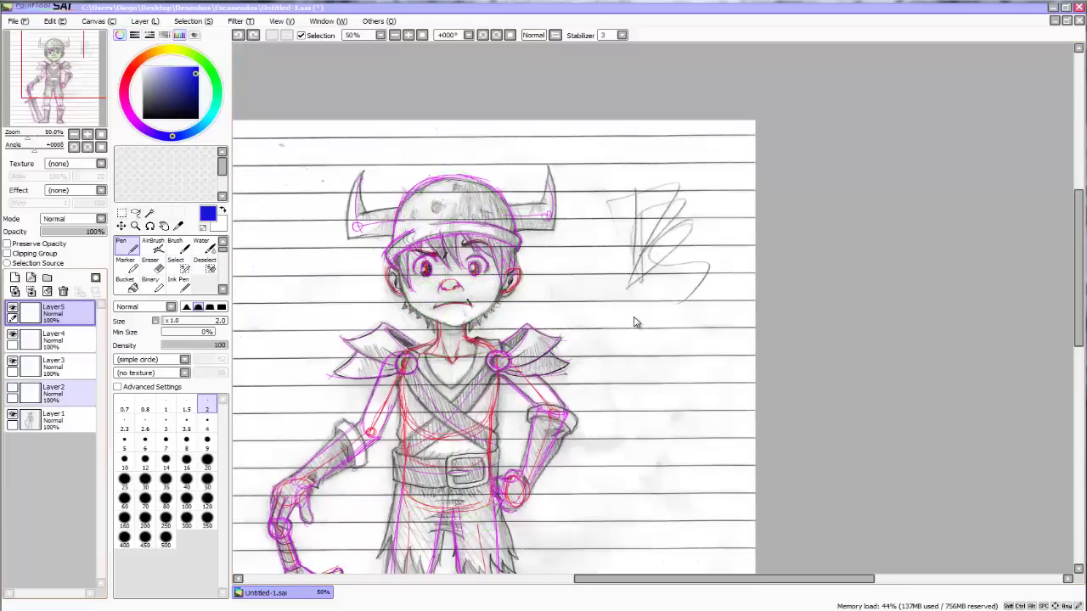
click(13, 362)
click(13, 335)
click(13, 309)
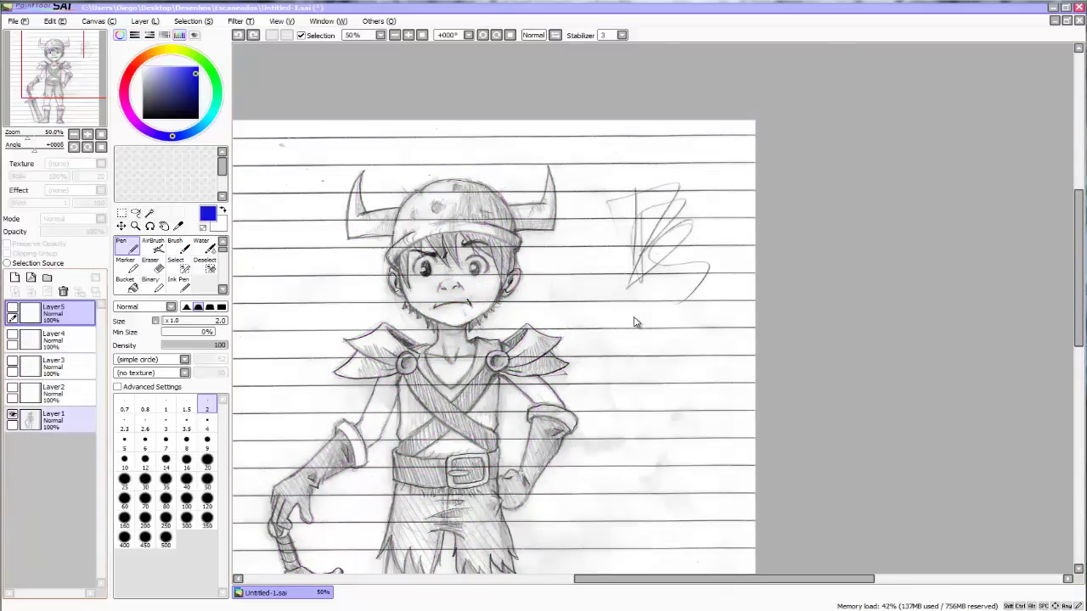
Examine the finished pencil drawing from the horned helmet down to the boots, and the figure as a whole.
drag(633, 317, 660, 397)
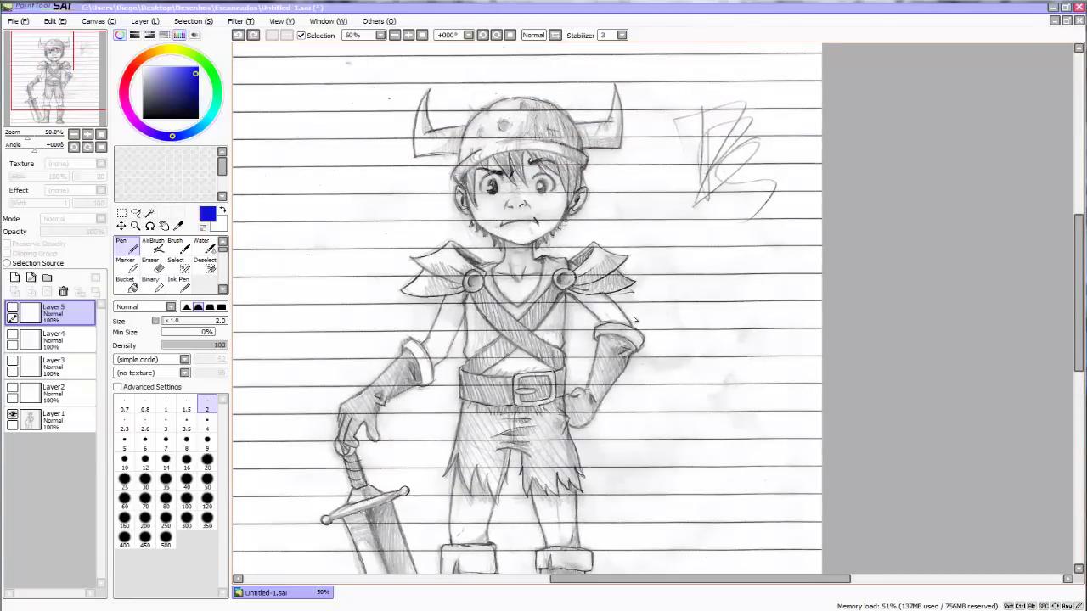
mouse_move(634, 319)
mouse_down()
mouse_move(622, 159)
mouse_move(650, 221)
mouse_move(602, 397)
mouse_move(634, 338)
mouse_move(635, 401)
mouse_move(660, 372)
mouse_move(643, 201)
mouse_up()
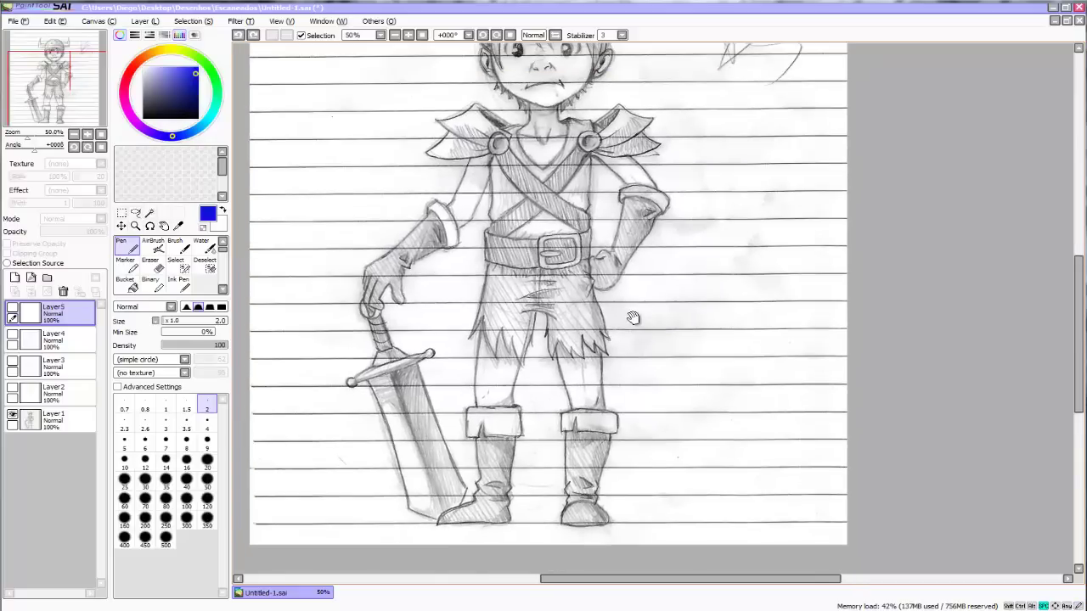
scroll(633, 318, up, 3)
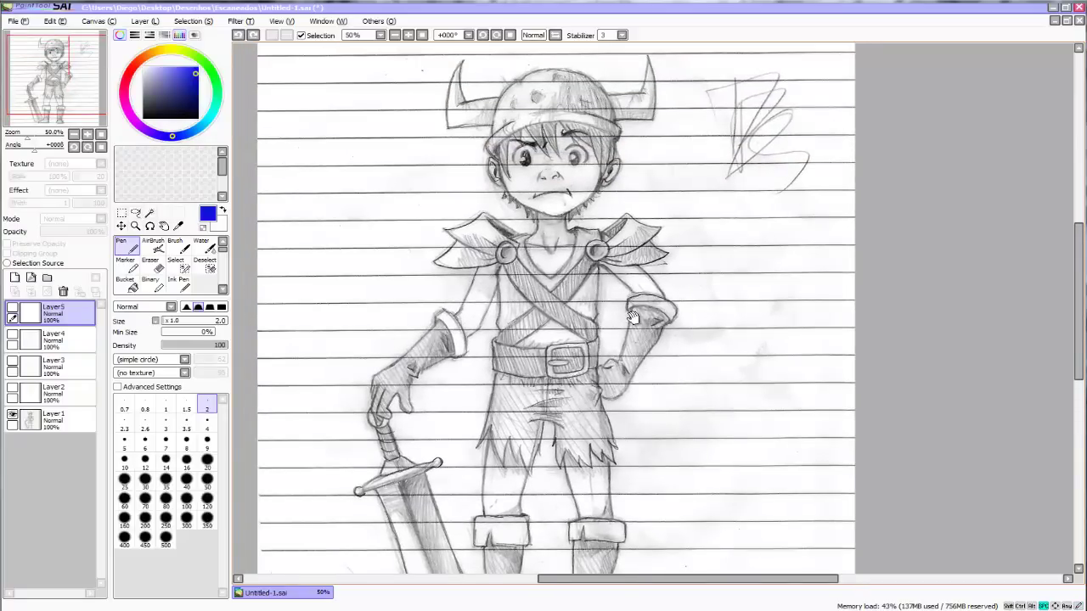
scroll(634, 319, down, 2)
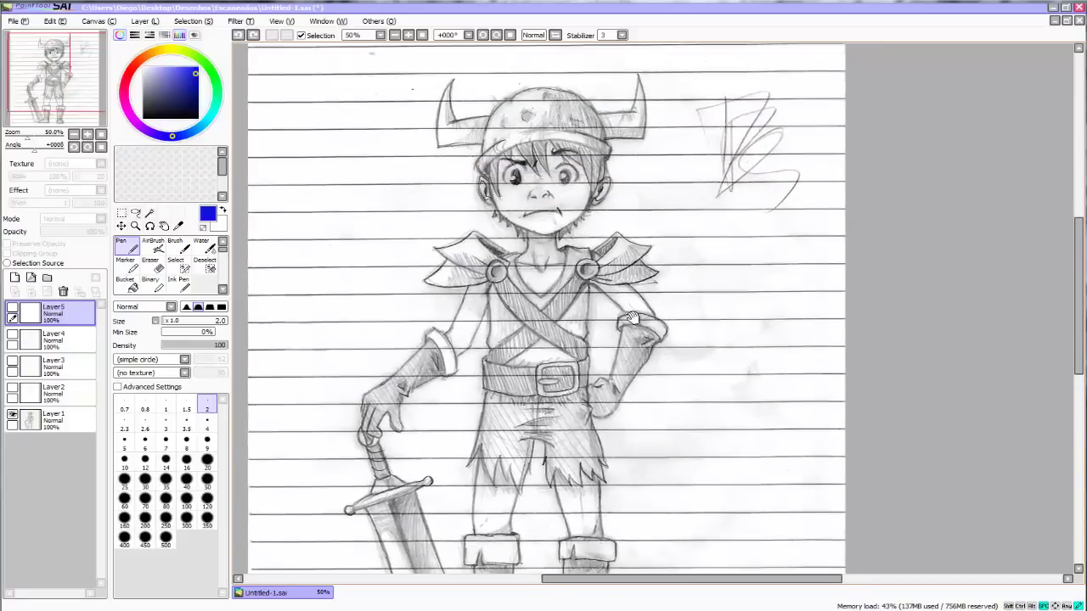
scroll(536, 331, down, 2)
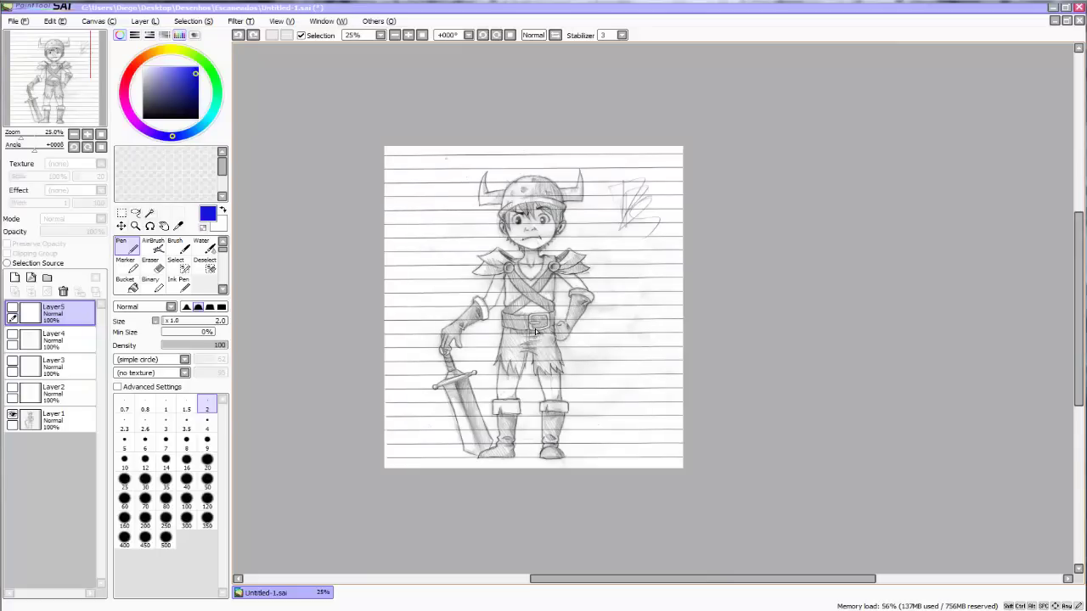
scroll(501, 267, up, 1)
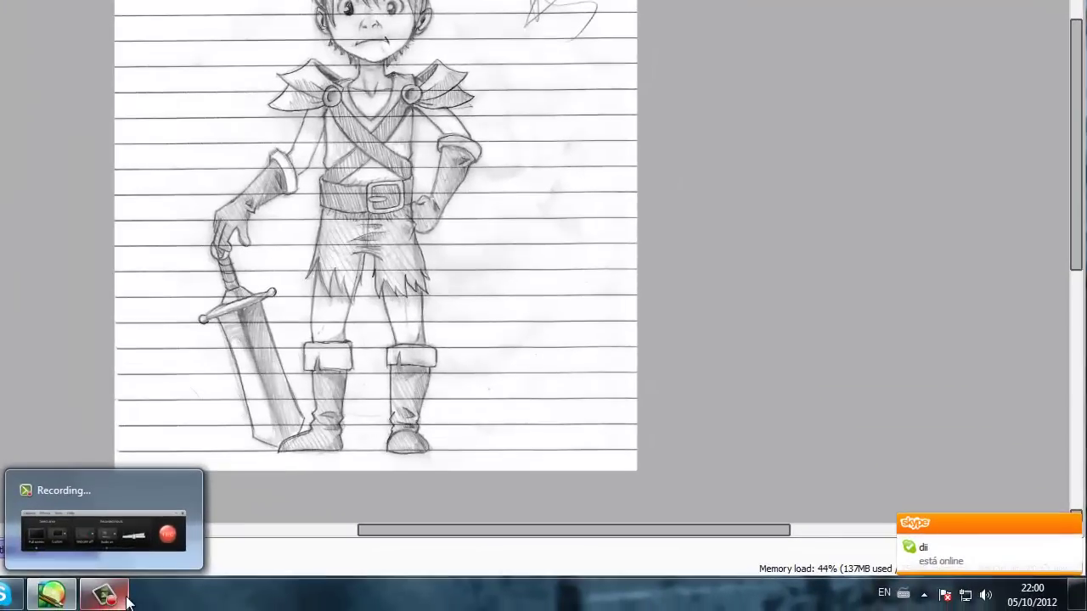
click(124, 599)
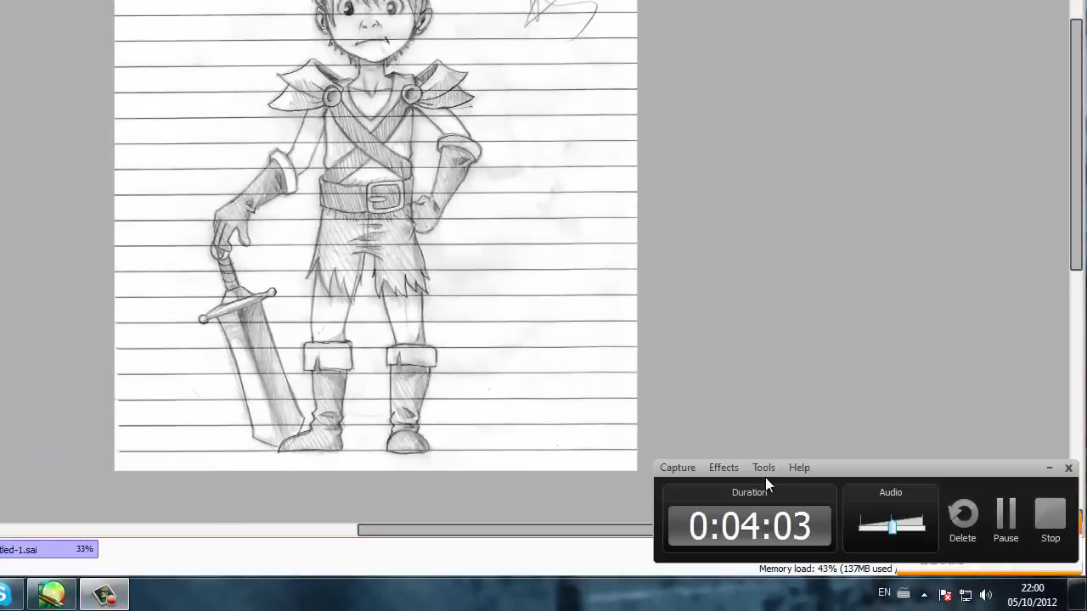